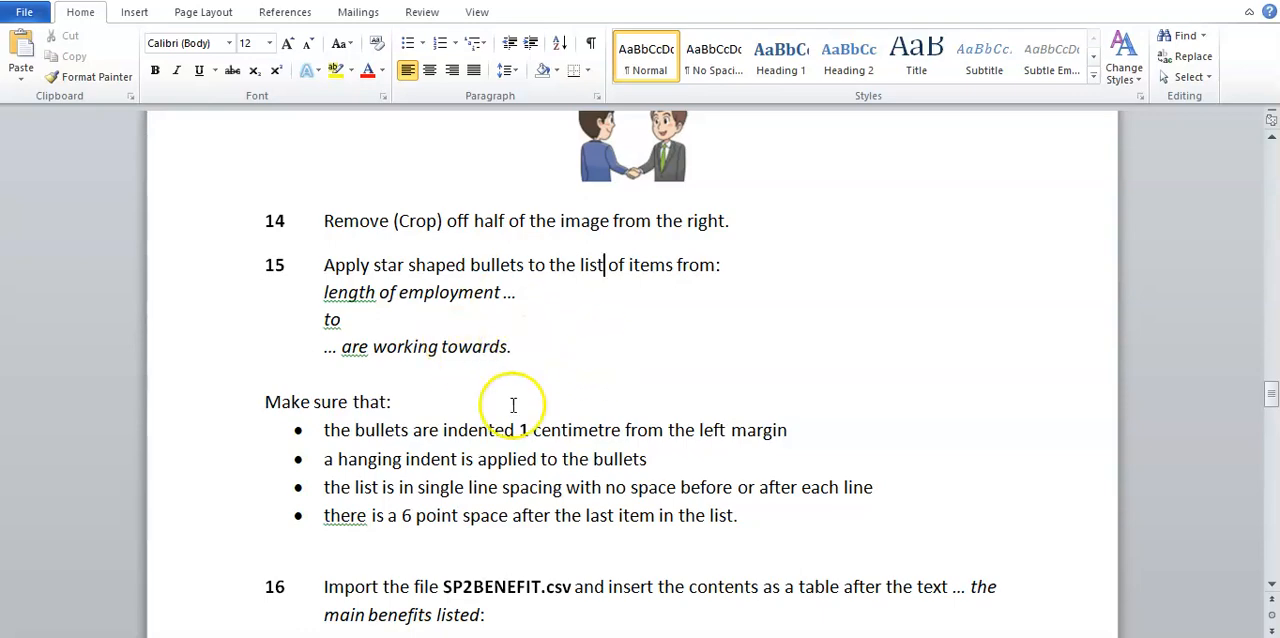
Step: Switch to the EMPGUIDE document and select the list from "length of employment" to "qualifications they are working towards" under Apprenticeship Agreement
click(888, 612)
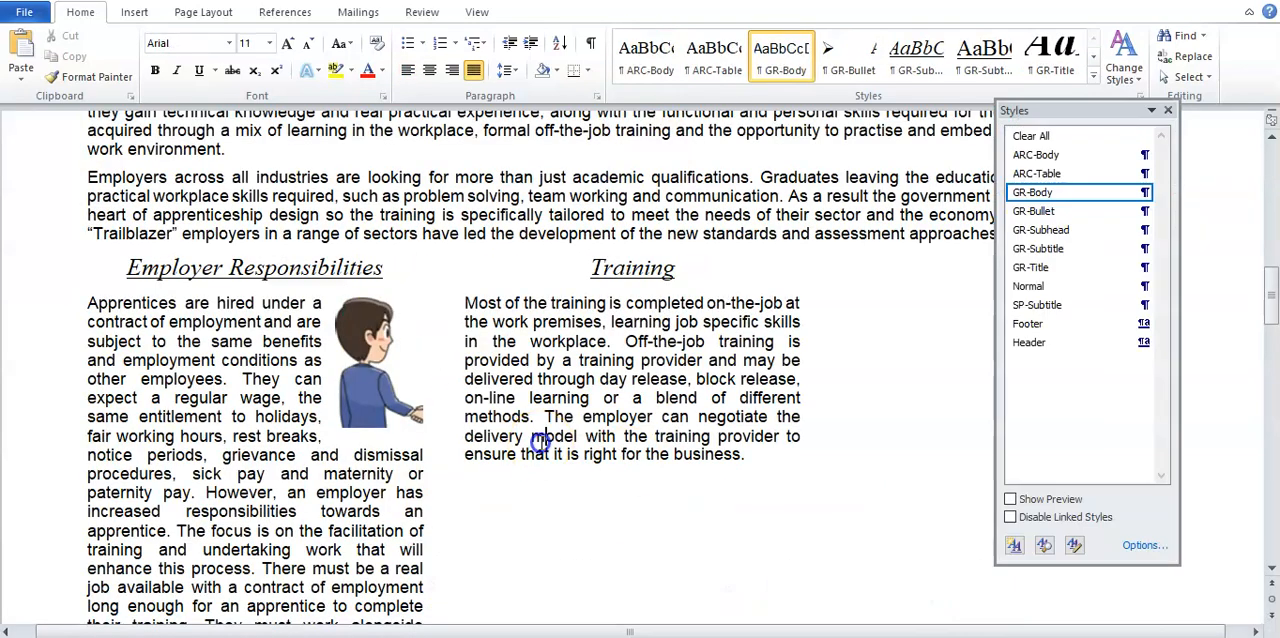
scroll(540, 445, up, 6)
scroll(540, 442, down, 15)
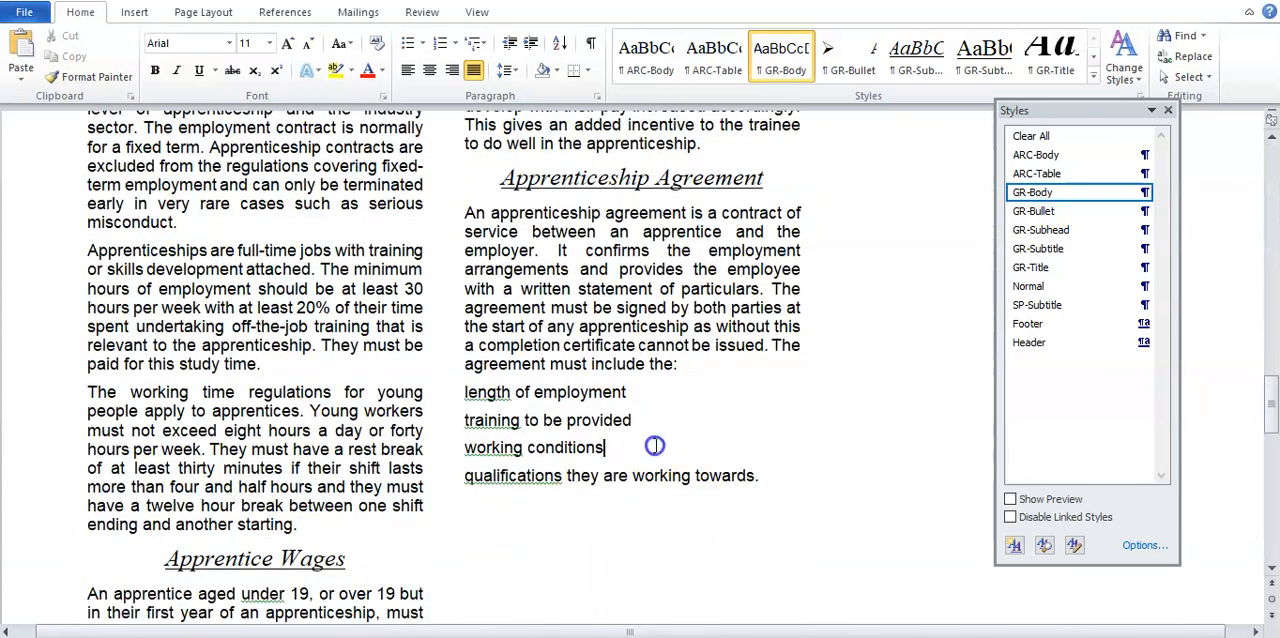
drag(464, 392, 750, 478)
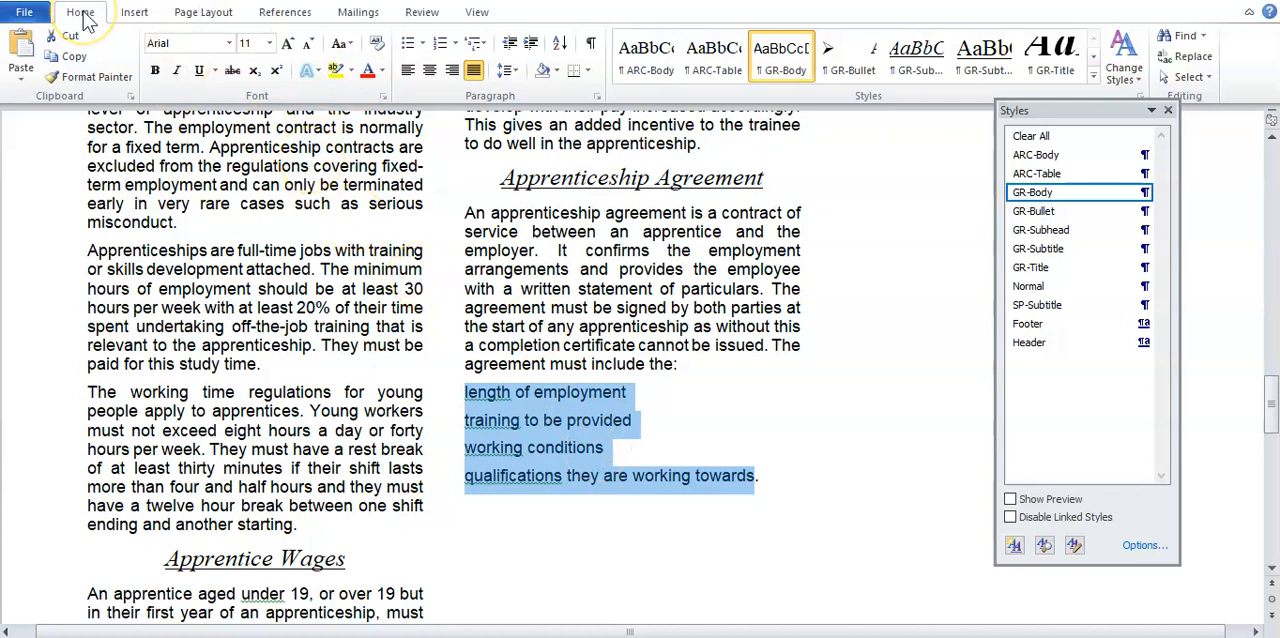
click(422, 46)
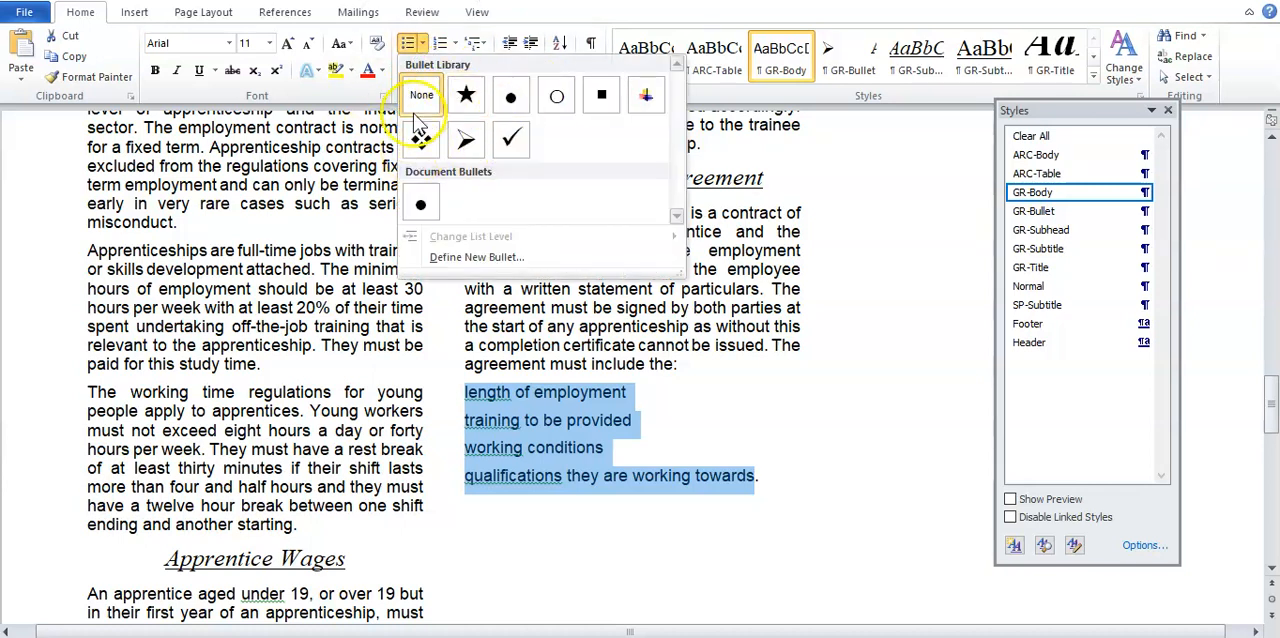
click(535, 322)
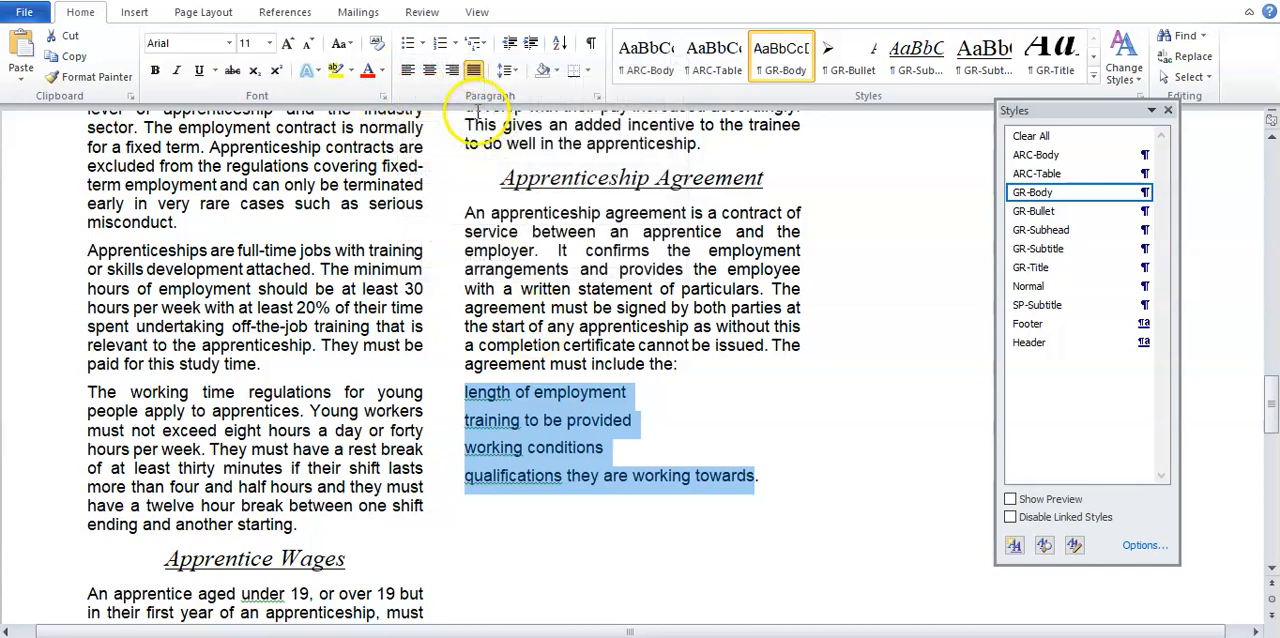
click(456, 46)
click(457, 46)
right_click(548, 413)
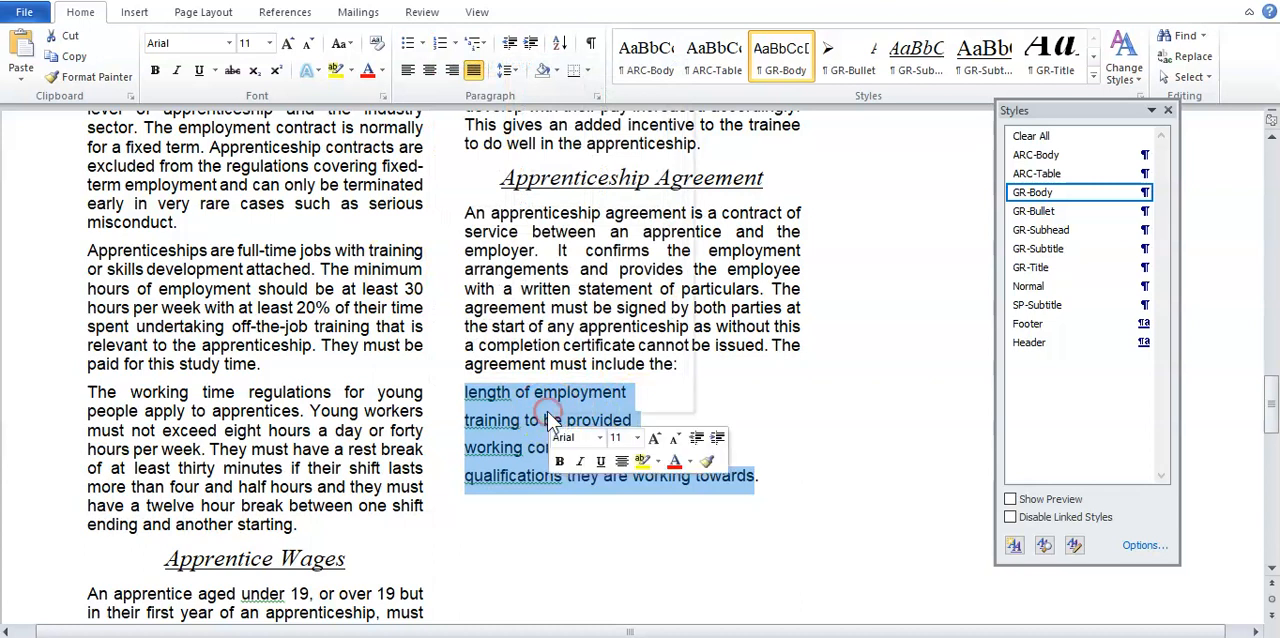
click(632, 250)
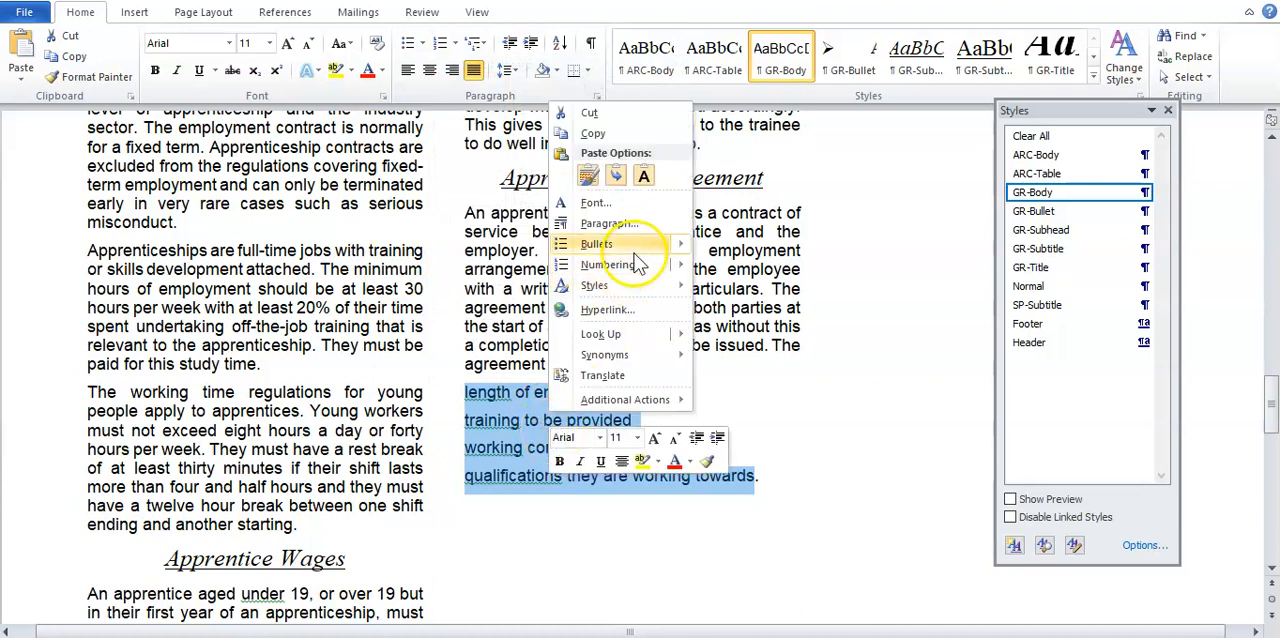
mouse_move(636, 273)
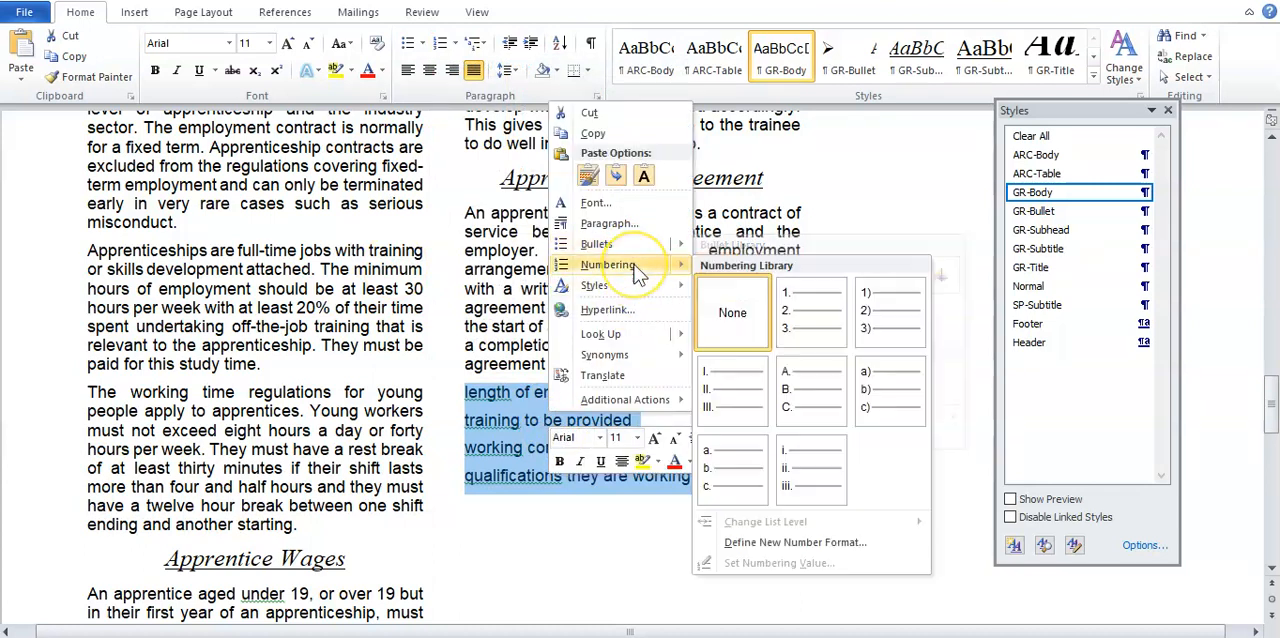
click(502, 294)
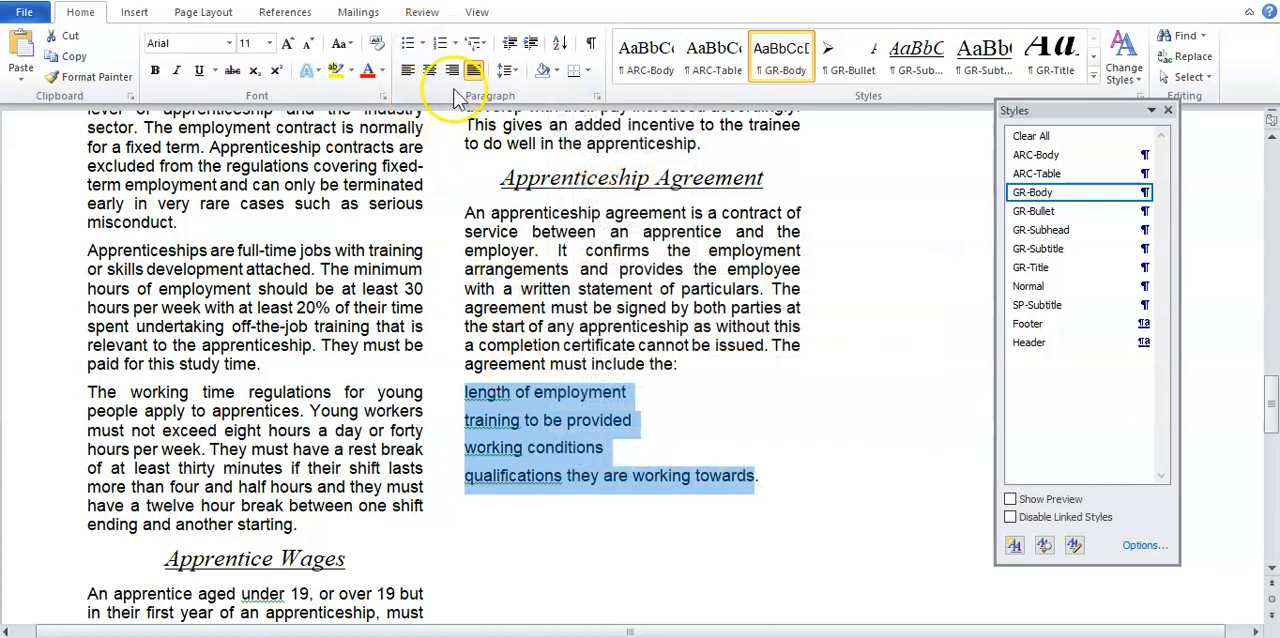
Step: Apply arrow-shaped bullets to the four selected list items
click(423, 44)
click(465, 139)
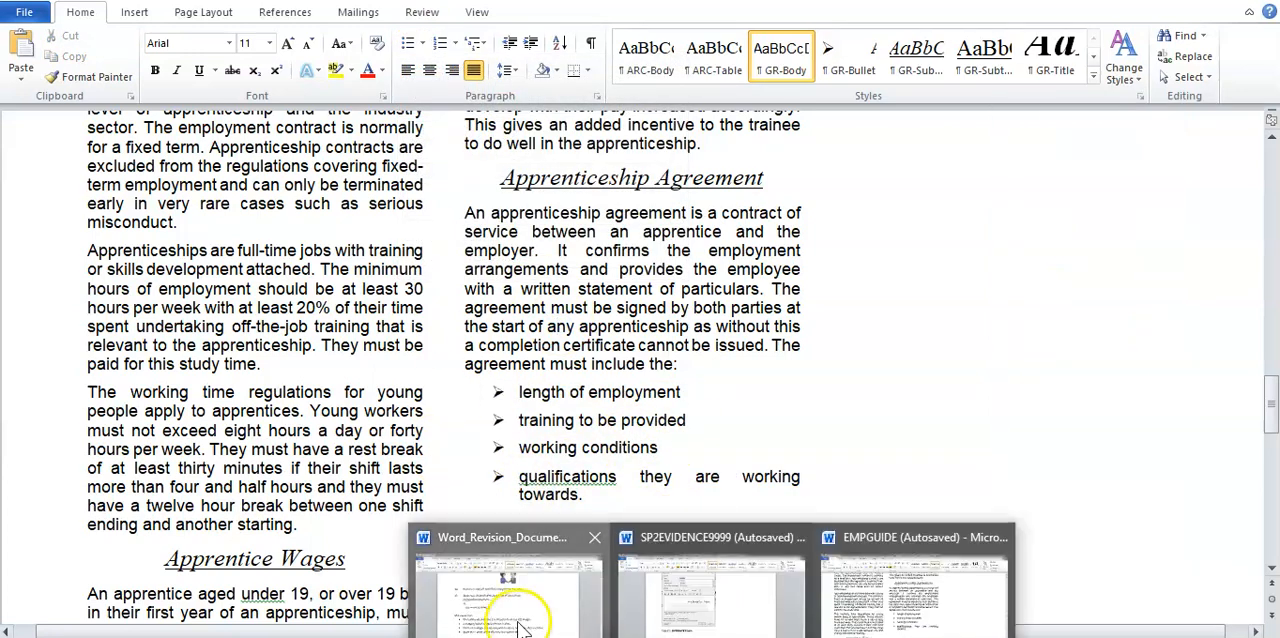
Step: Switch to the Word revision document and read which bullet shape and list items task 15 asks for
click(523, 612)
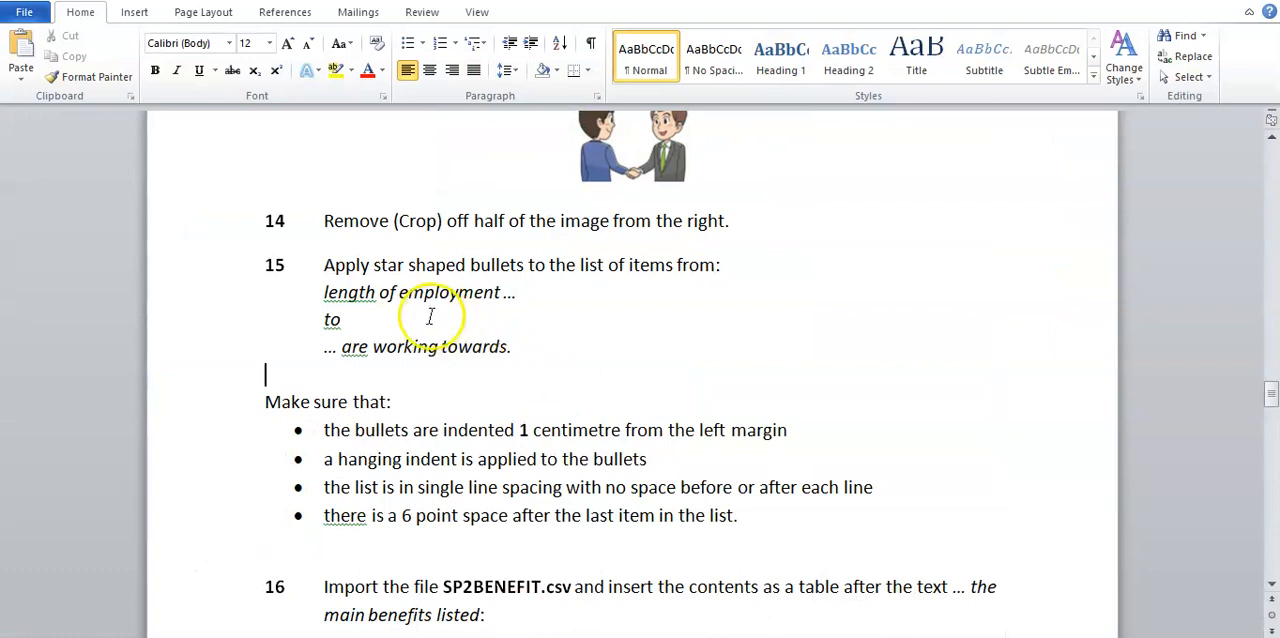
drag(324, 264, 463, 263)
click(499, 300)
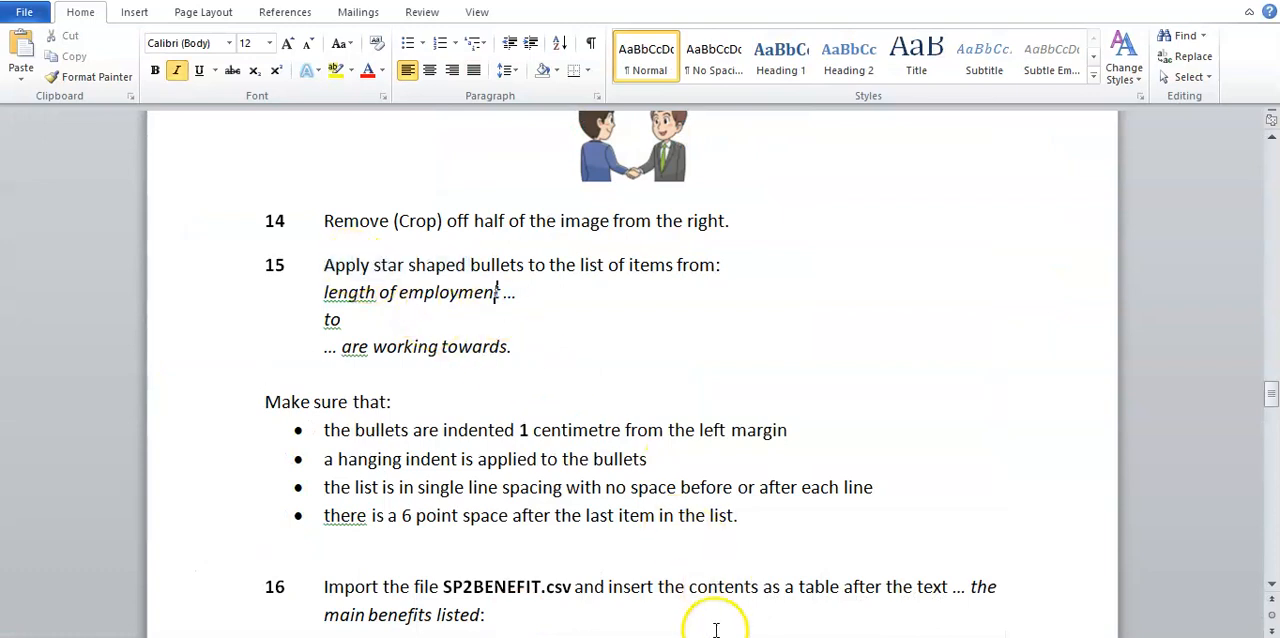
Step: Return to EMPGUIDE, reselect the four bulleted items and open the symbol choices for defining a new bullet
mouse_move(716, 632)
click(857, 605)
drag(519, 392, 600, 494)
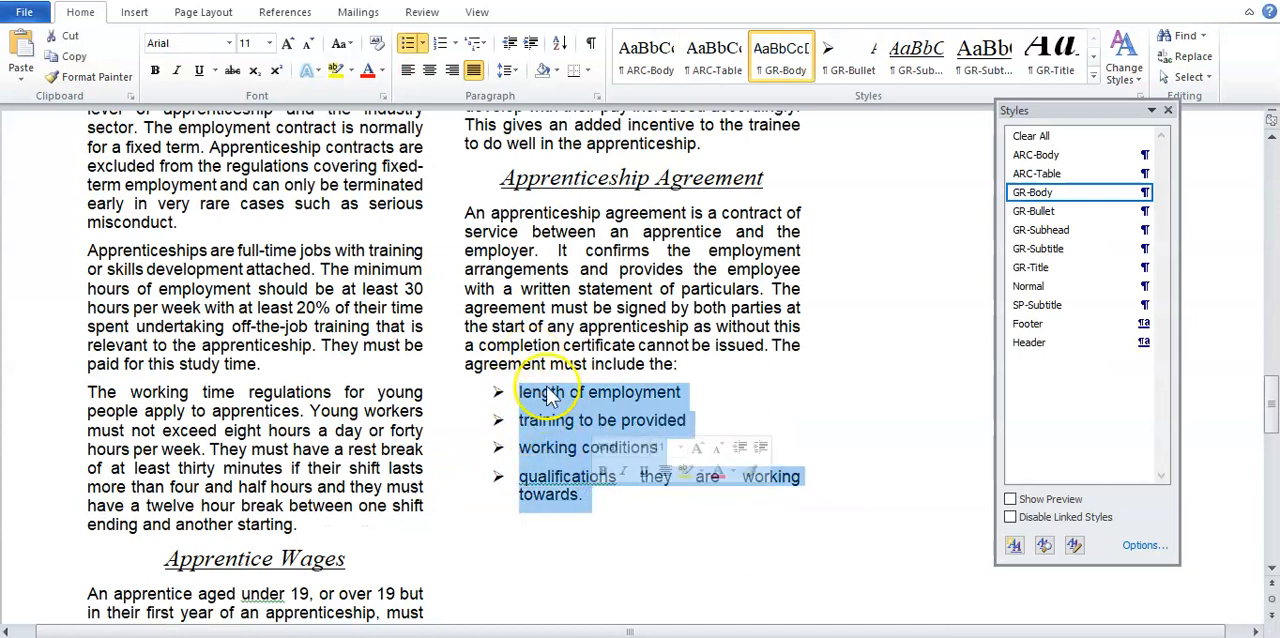
click(424, 44)
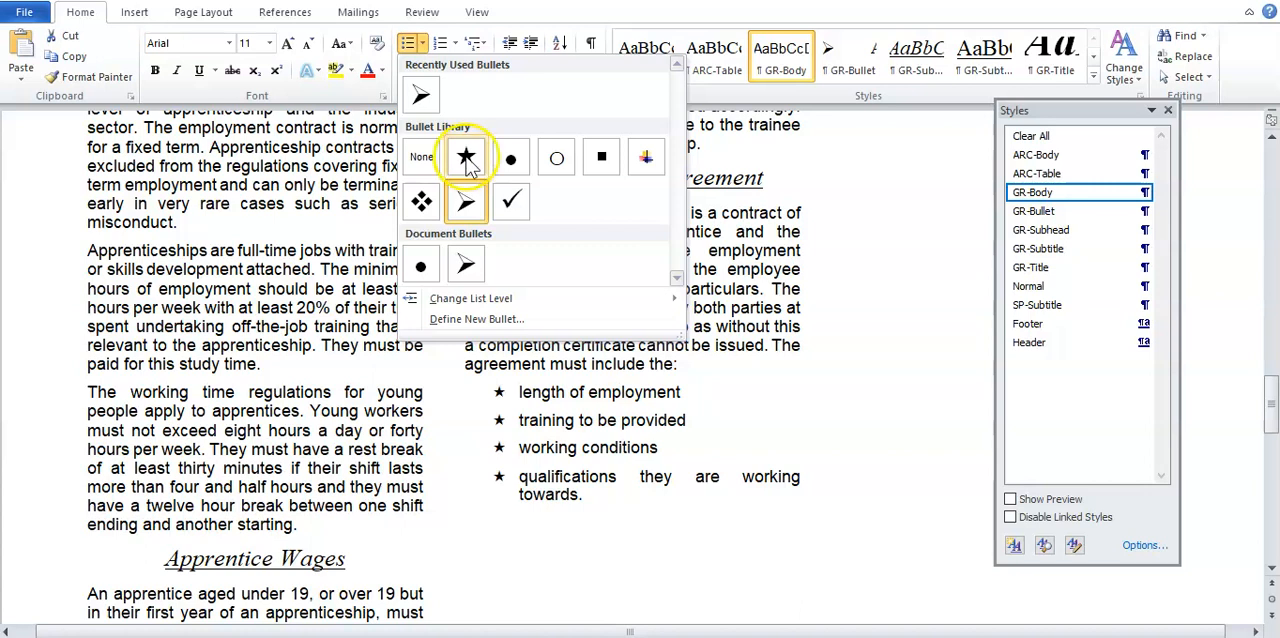
click(490, 314)
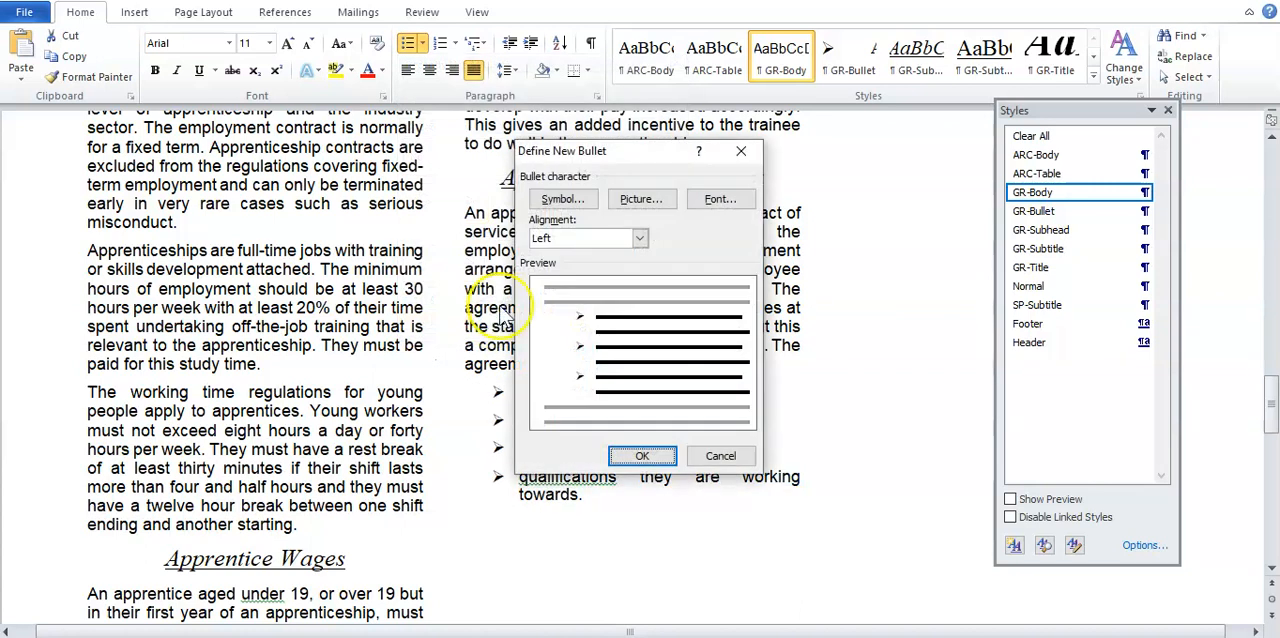
click(560, 201)
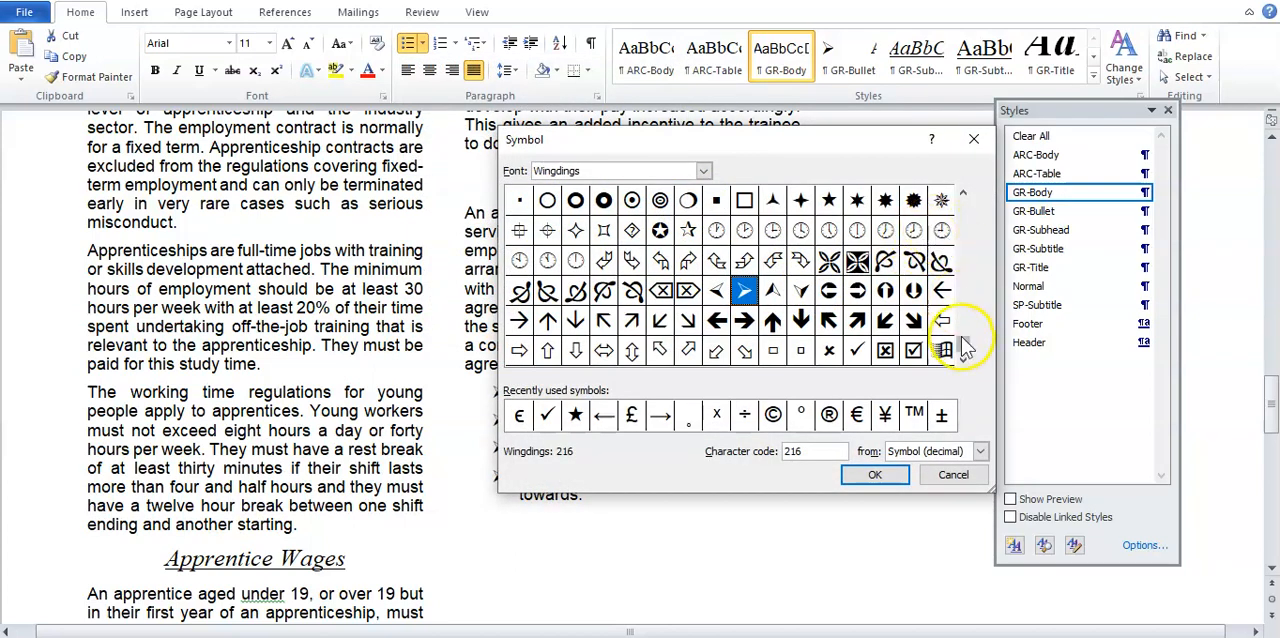
Step: Choose Wingdings as the symbol font for the new bullet
scroll(965, 322, up, 2)
drag(963, 318, 960, 215)
drag(976, 333, 974, 348)
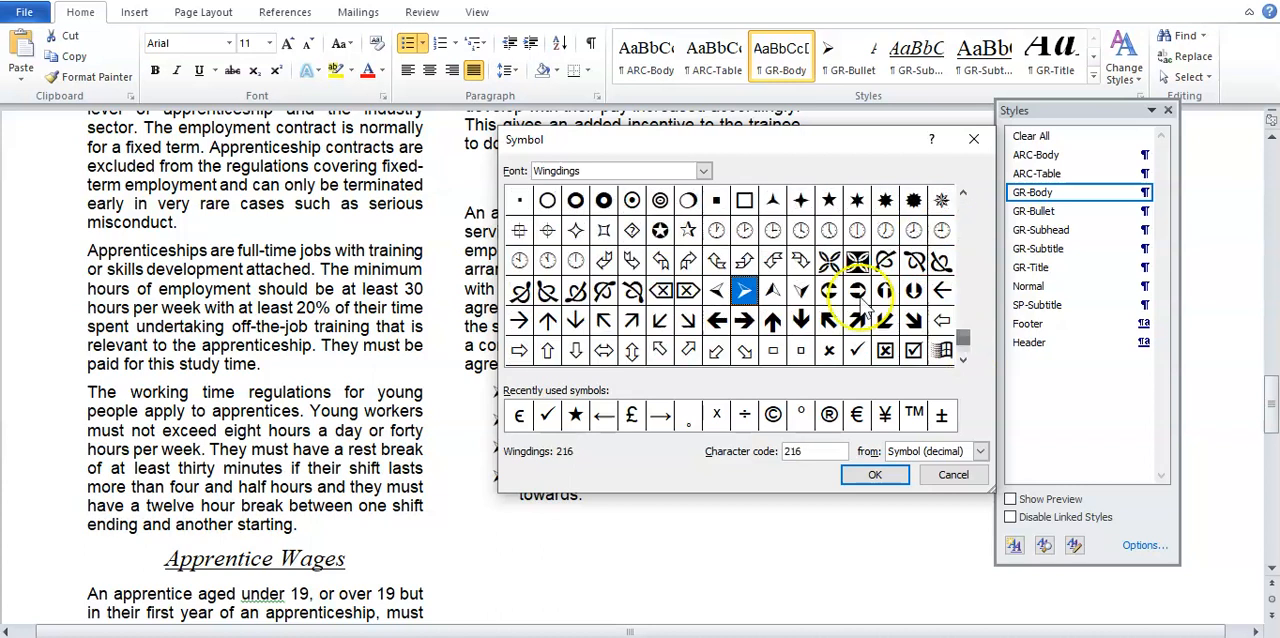
click(704, 173)
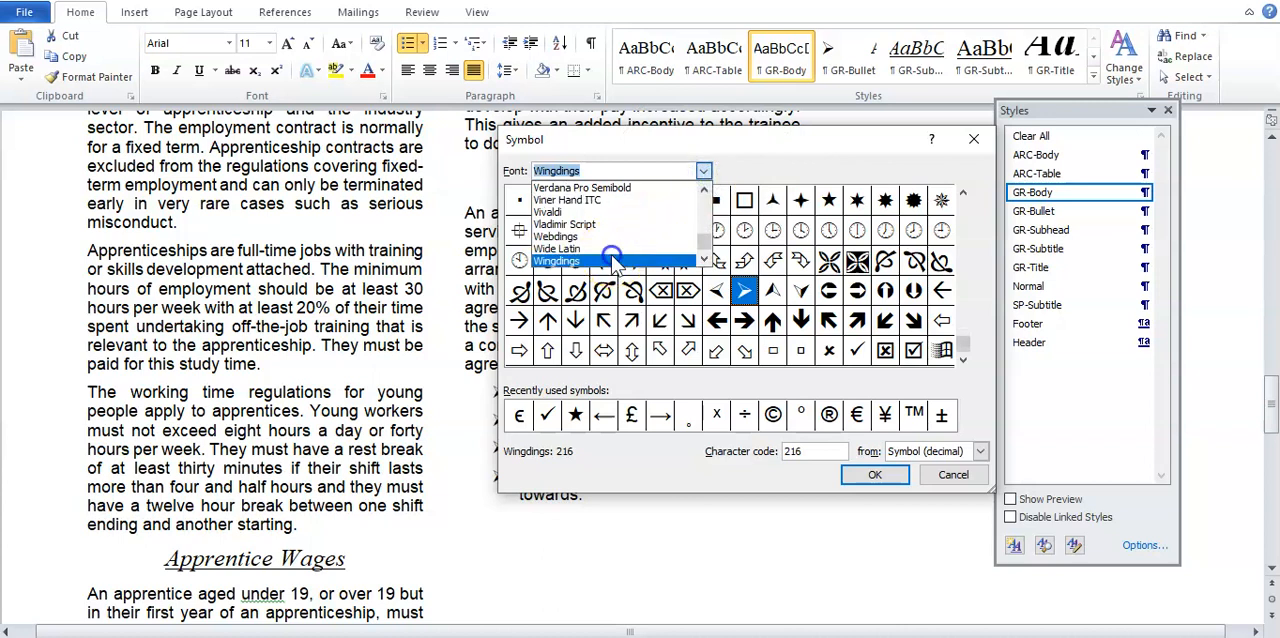
click(612, 260)
click(704, 171)
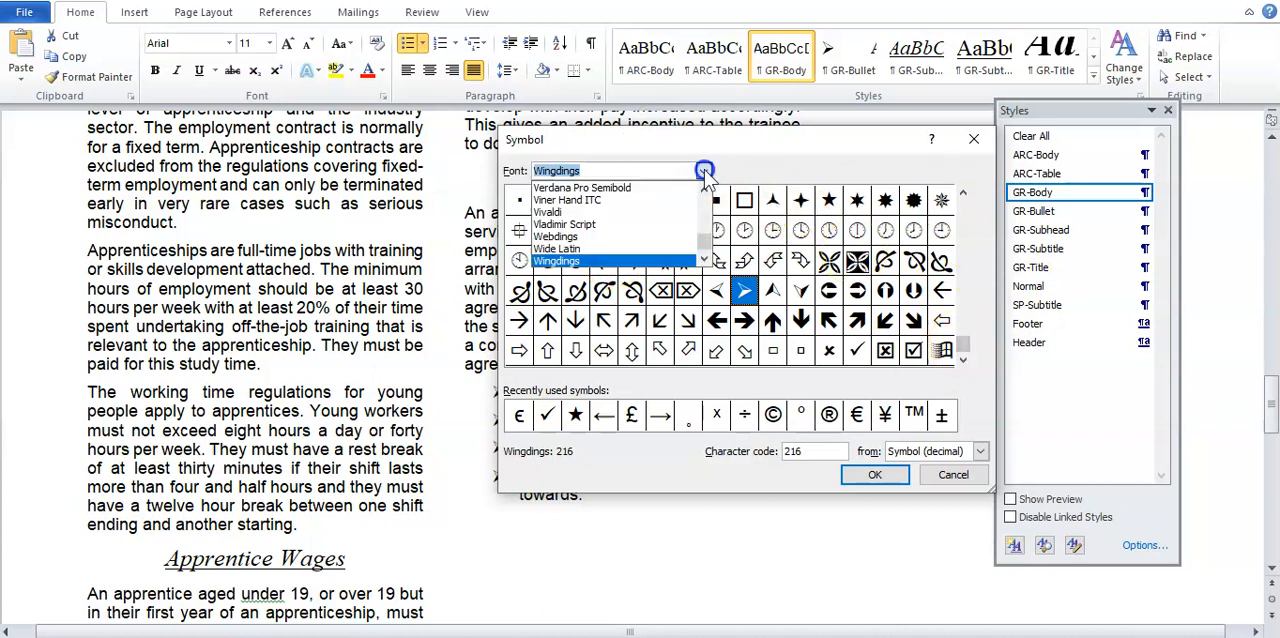
mouse_move(705, 245)
mouse_down()
mouse_move(708, 194)
mouse_move(711, 250)
mouse_up()
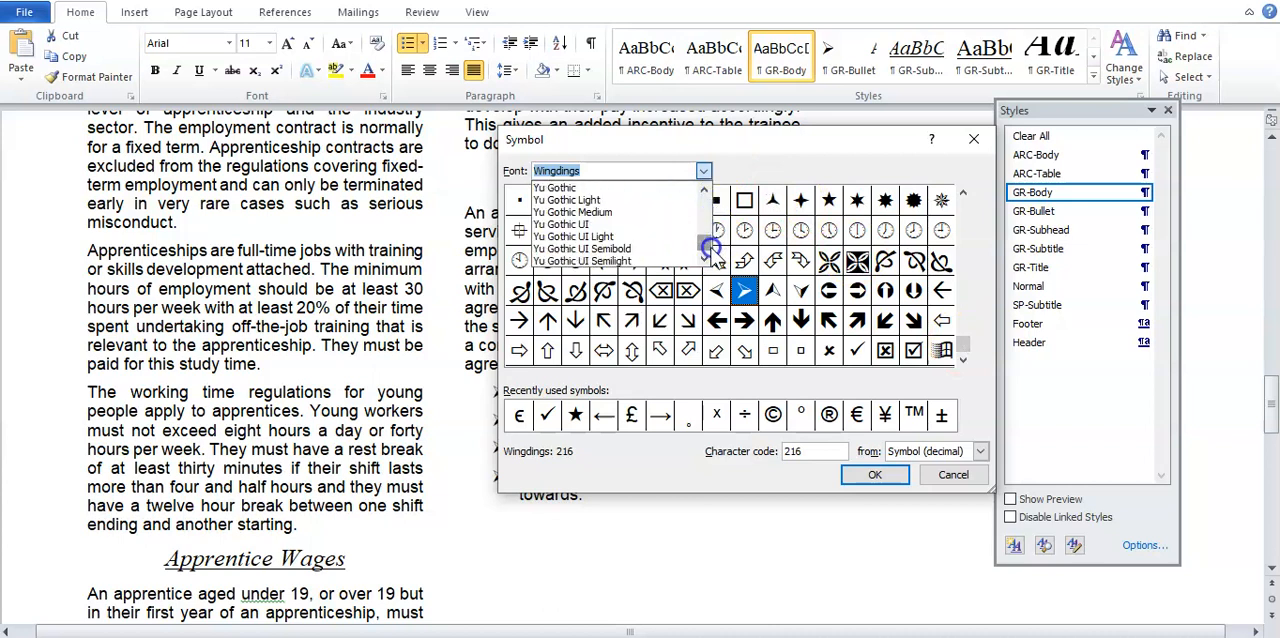
click(632, 290)
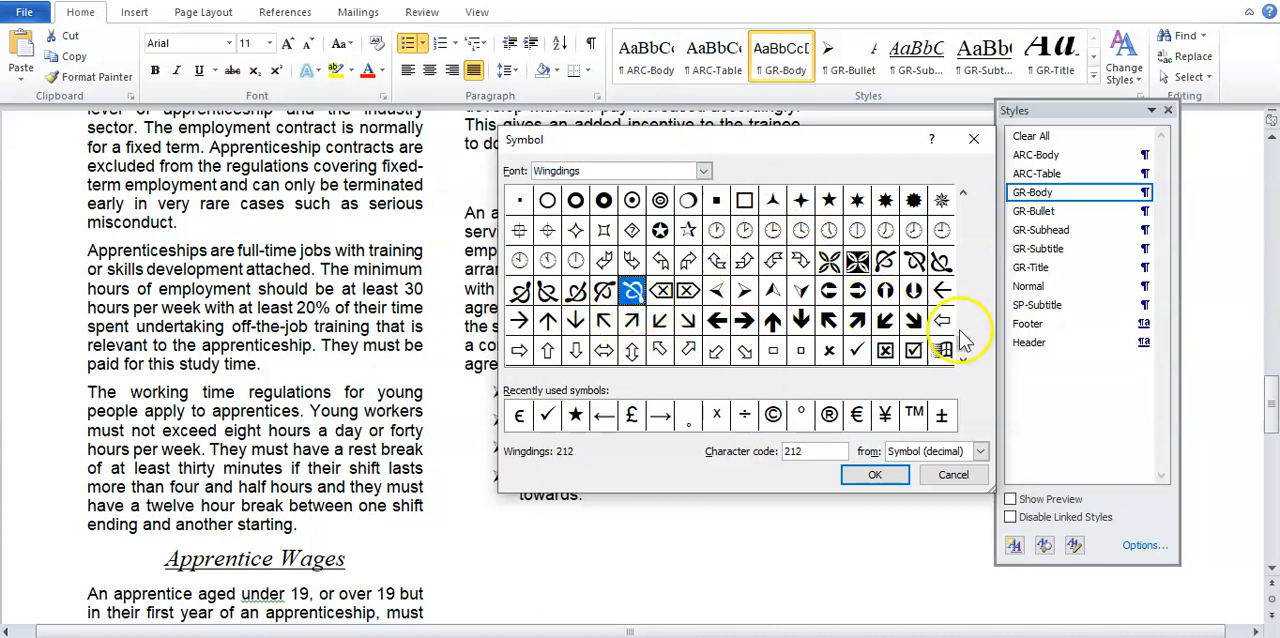
Step: Pick the solid five-pointed star, Wingdings character 171, as the new bullet and apply it to the four list items
click(963, 306)
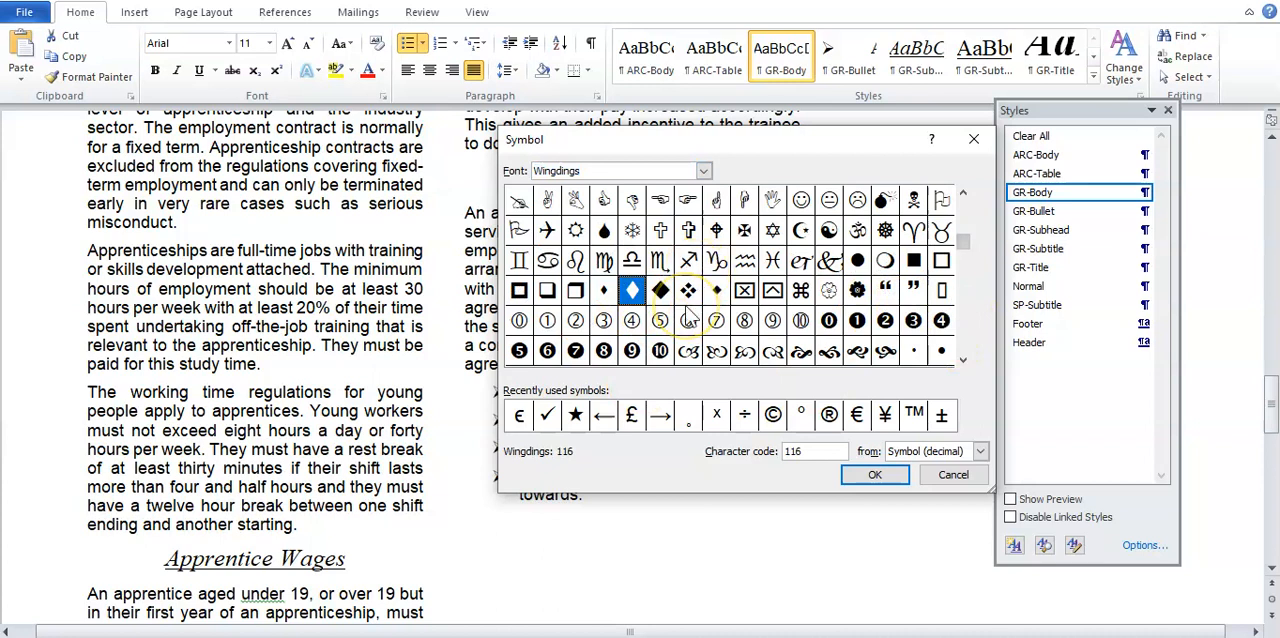
click(962, 212)
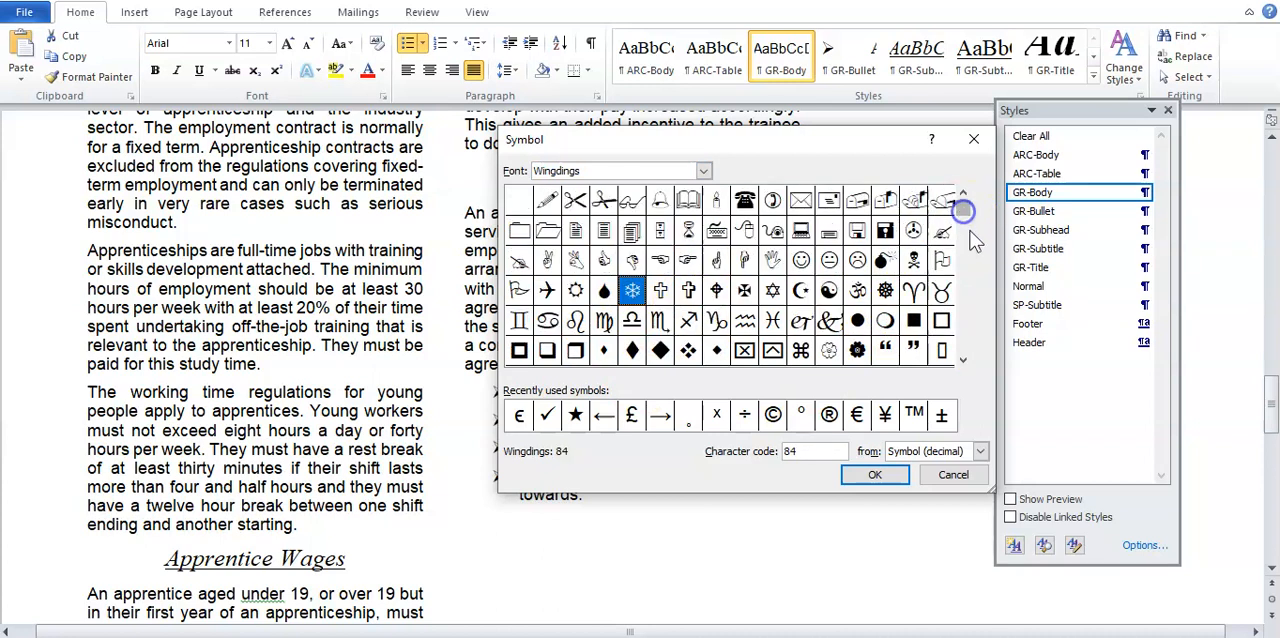
click(963, 362)
click(963, 362)
click(963, 362)
click(963, 362)
click(963, 362)
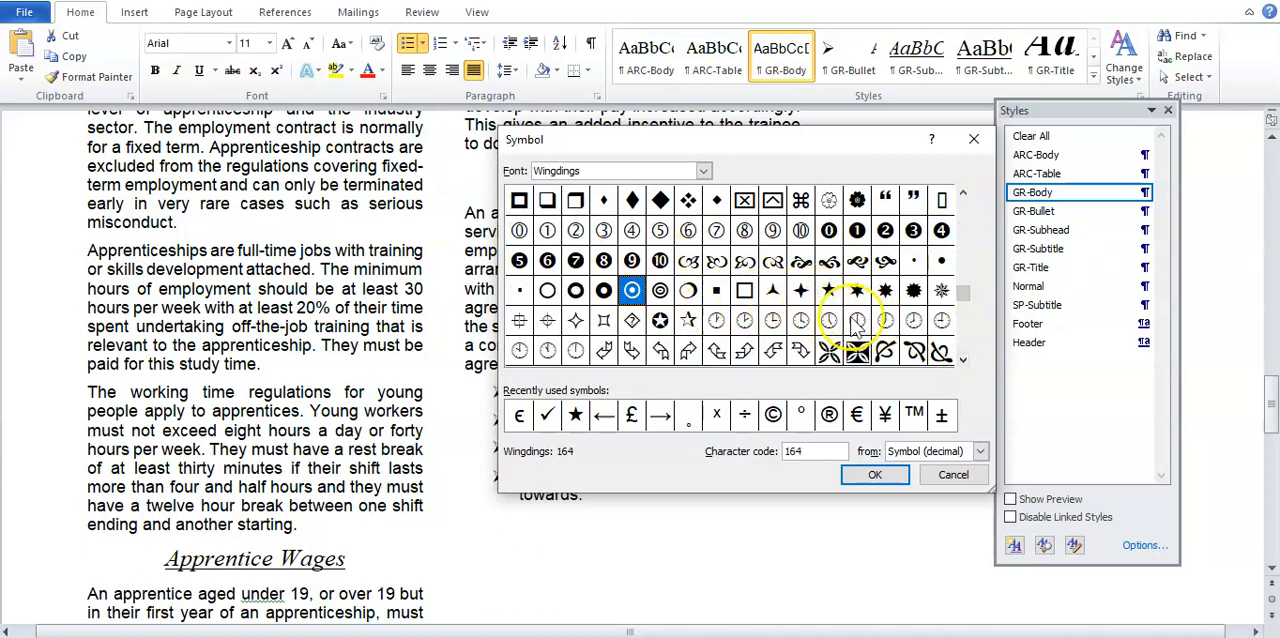
click(829, 290)
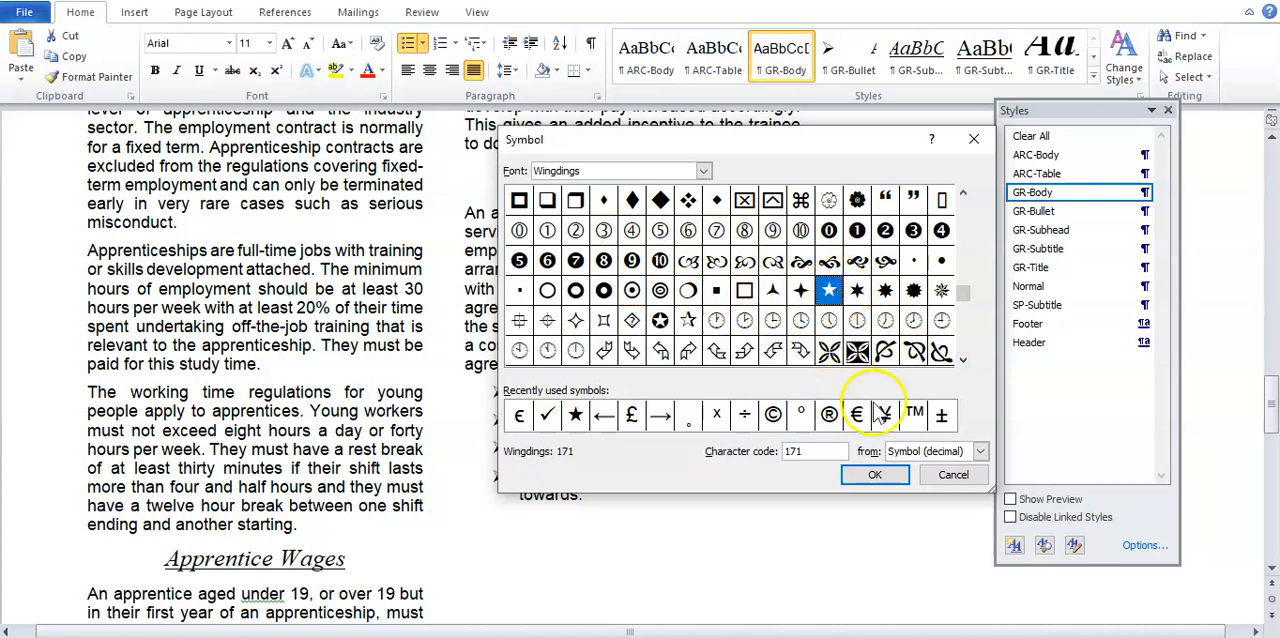
click(875, 478)
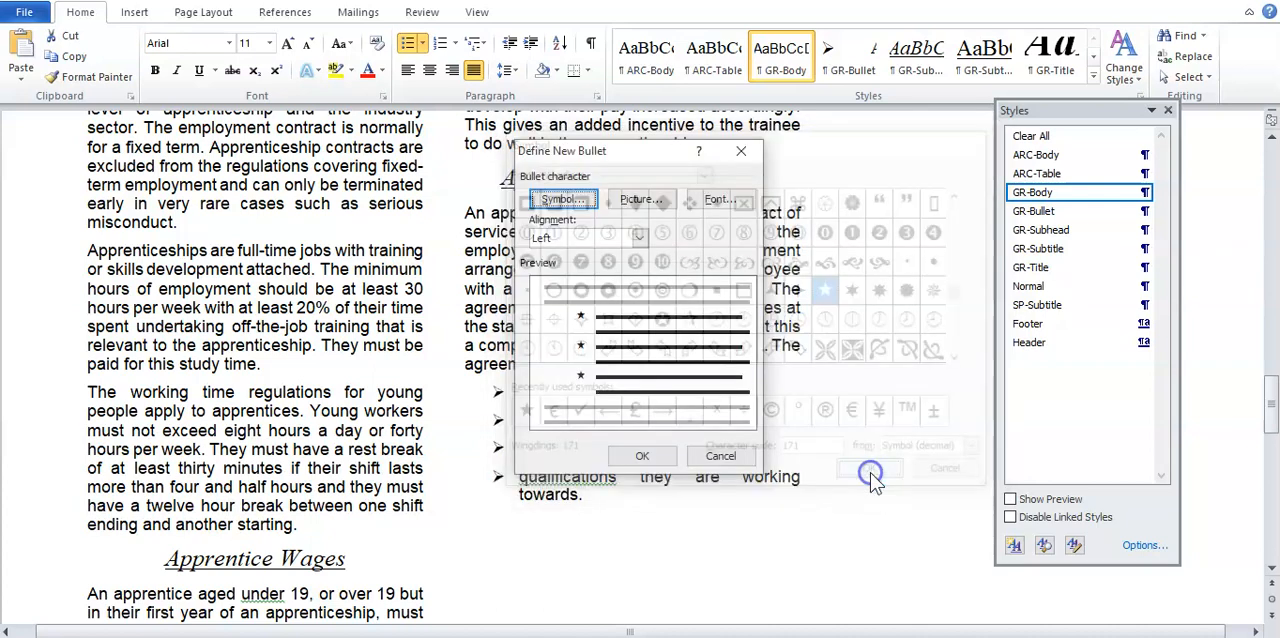
click(646, 455)
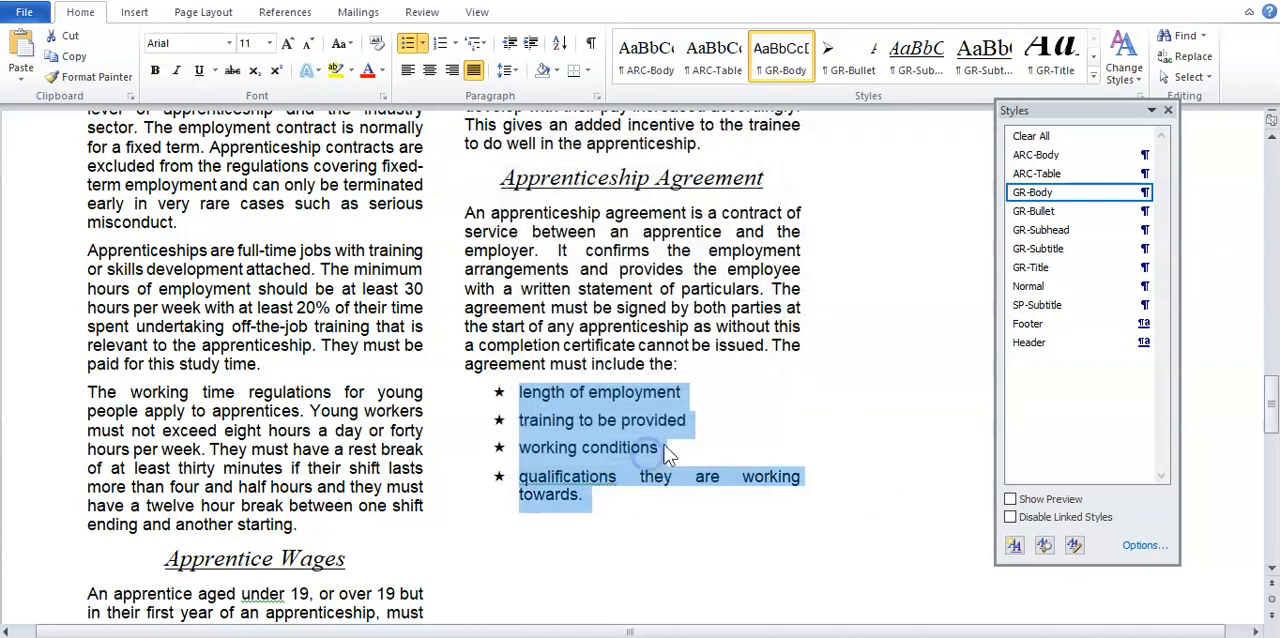
click(560, 438)
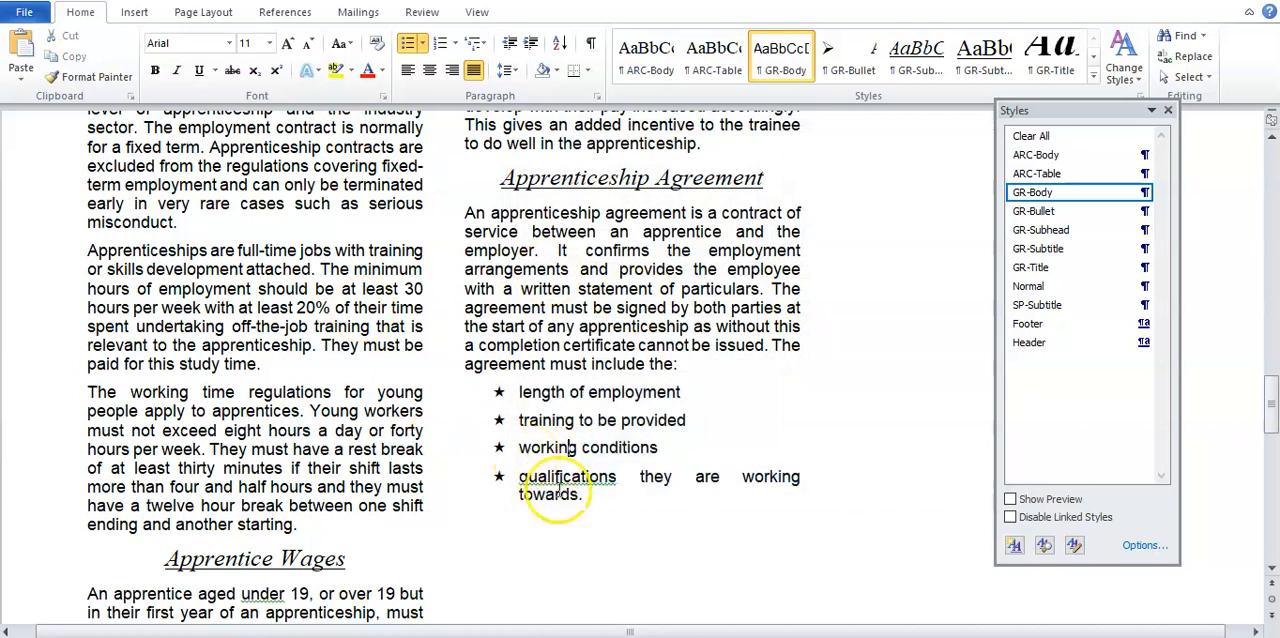
Step: Review task 15 in the Word revision document for the indent and spacing required for the star bullets
click(545, 620)
click(514, 400)
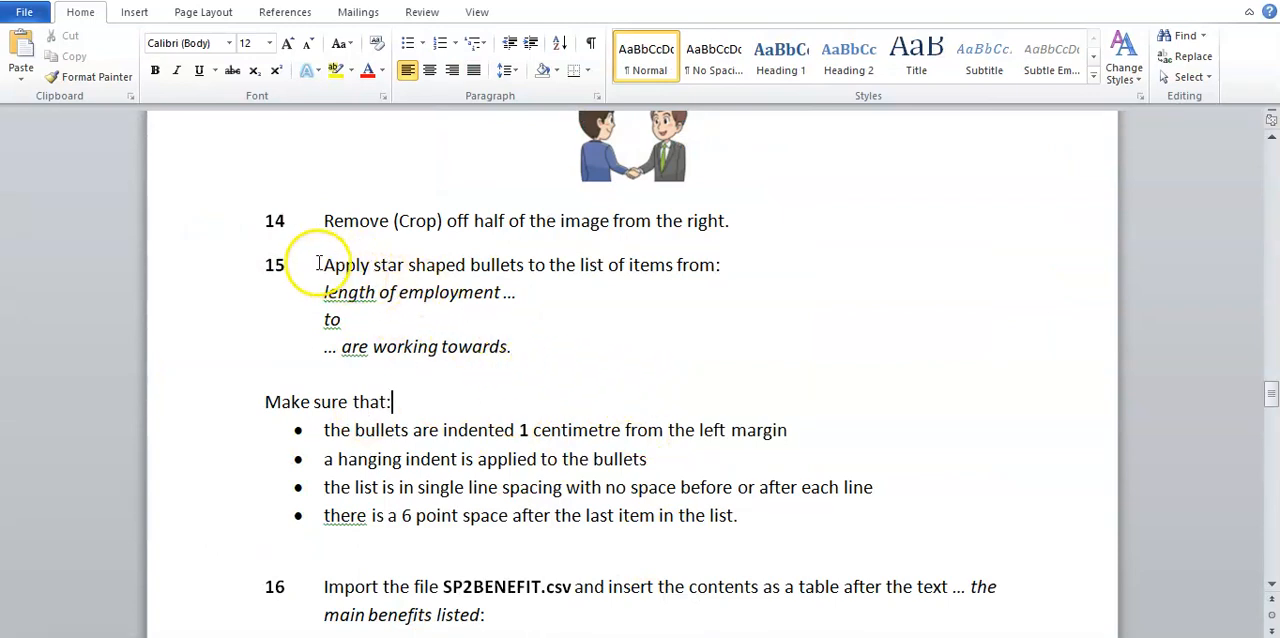
drag(326, 263, 534, 263)
click(533, 297)
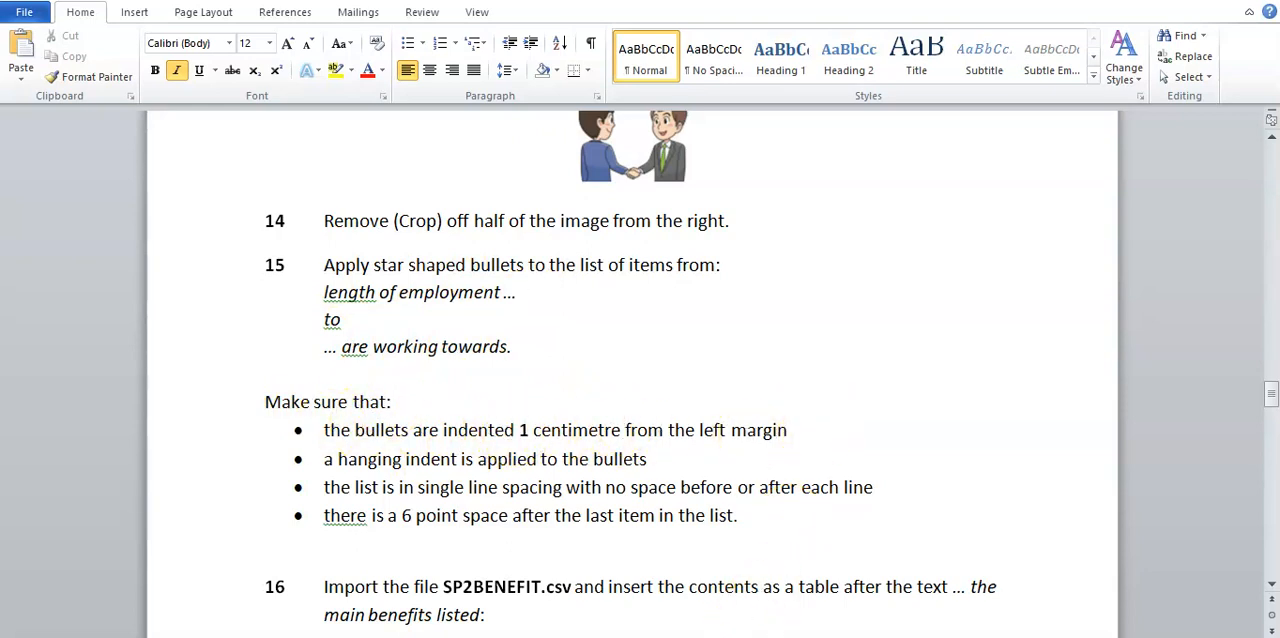
Step: Set the left indentation of the four star-bulleted items in EMPGUIDE to 1 cm
click(889, 610)
drag(592, 496, 517, 392)
right_click(550, 463)
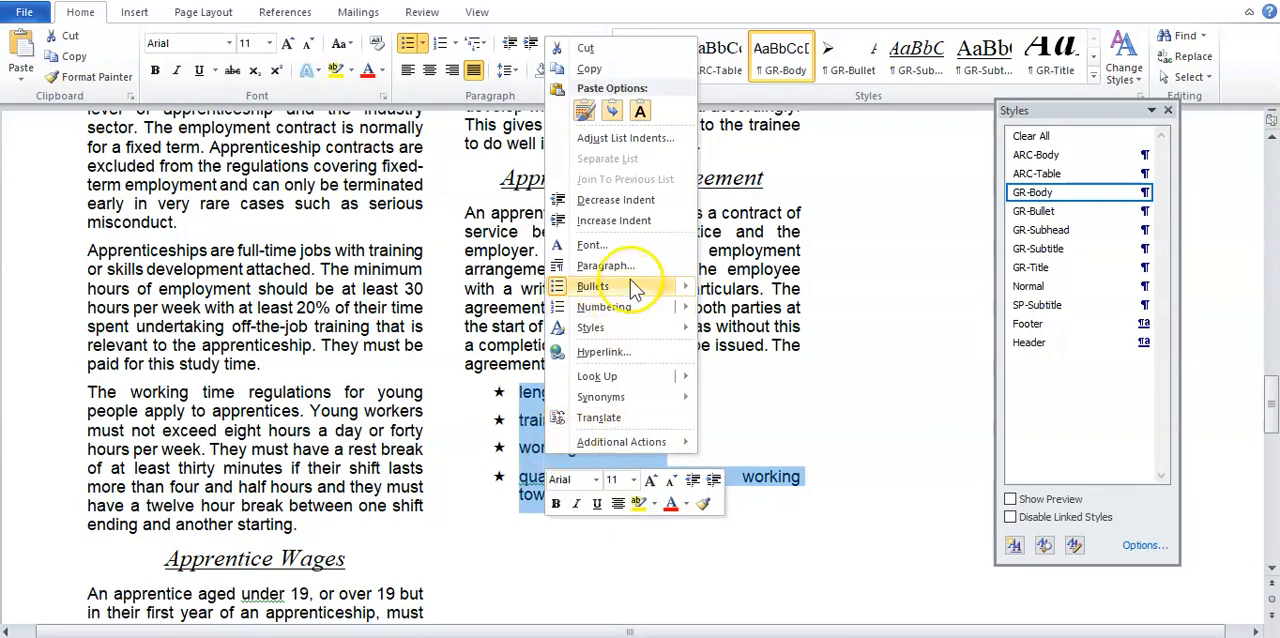
click(620, 265)
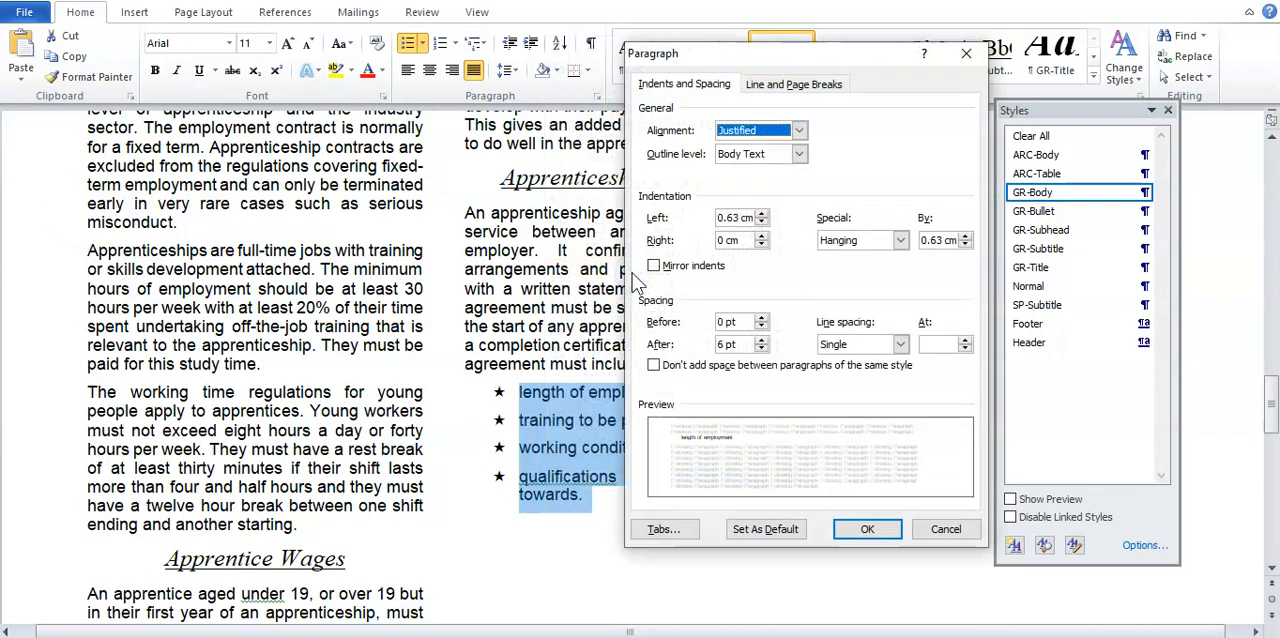
double_click(737, 220)
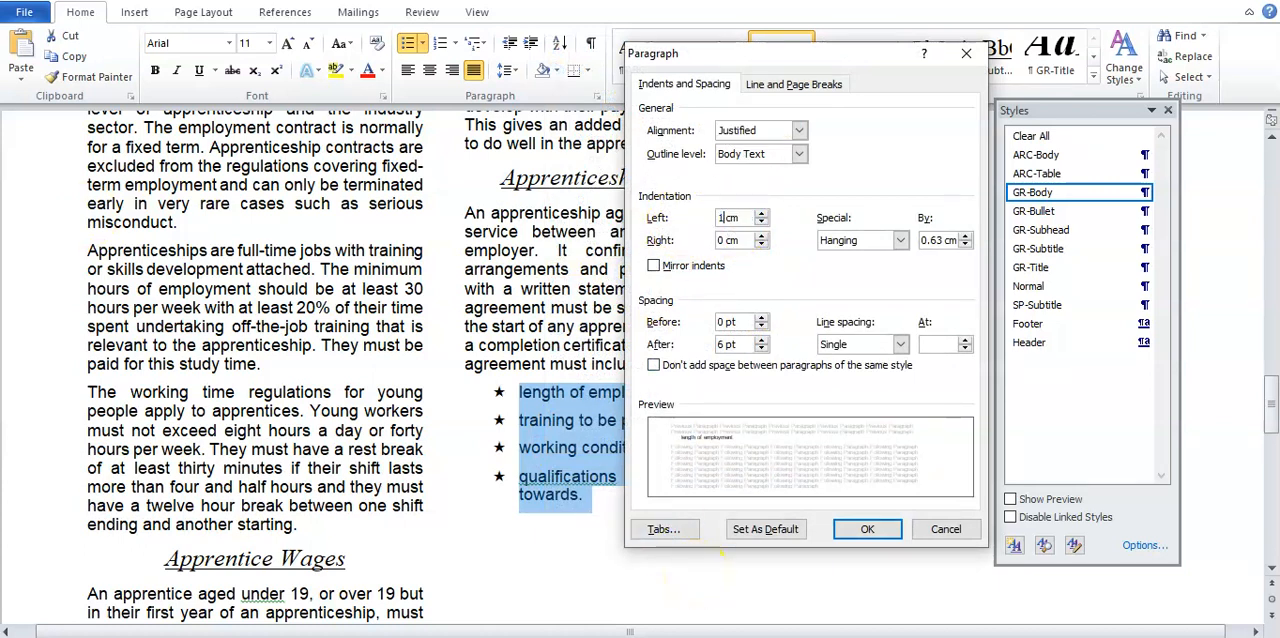
text(1)
click(867, 529)
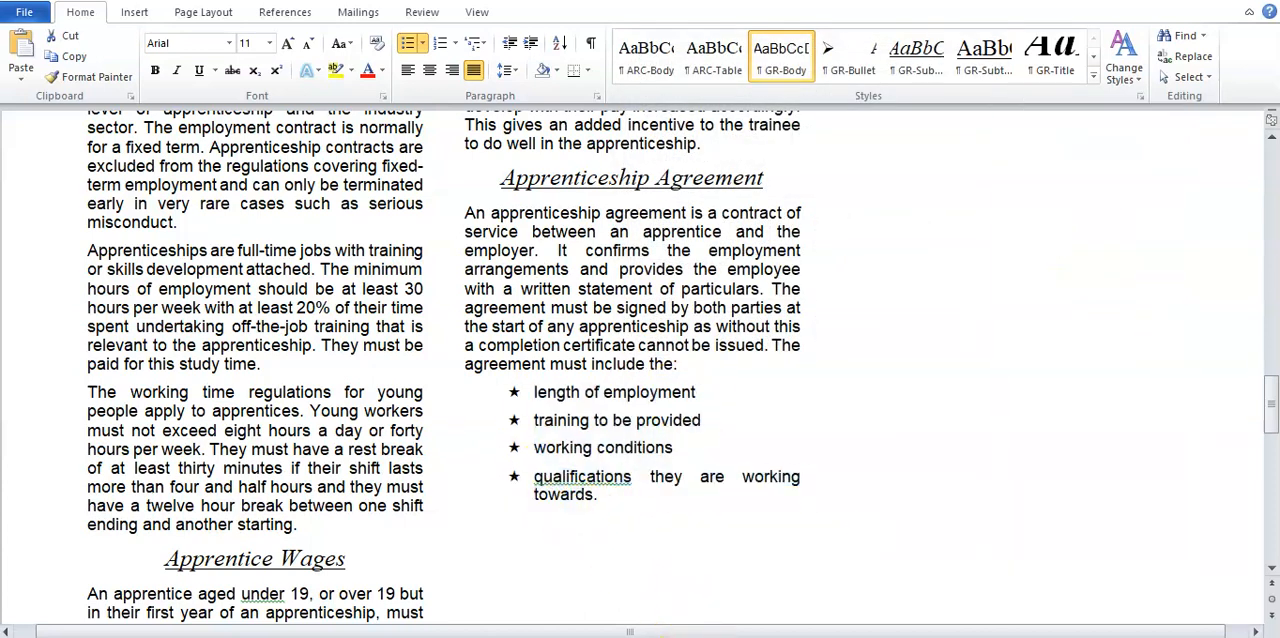
Step: Check the hanging indent requirement of task 15 against the special indentation of the four star-bulleted items in EMPGUIDE
click(489, 588)
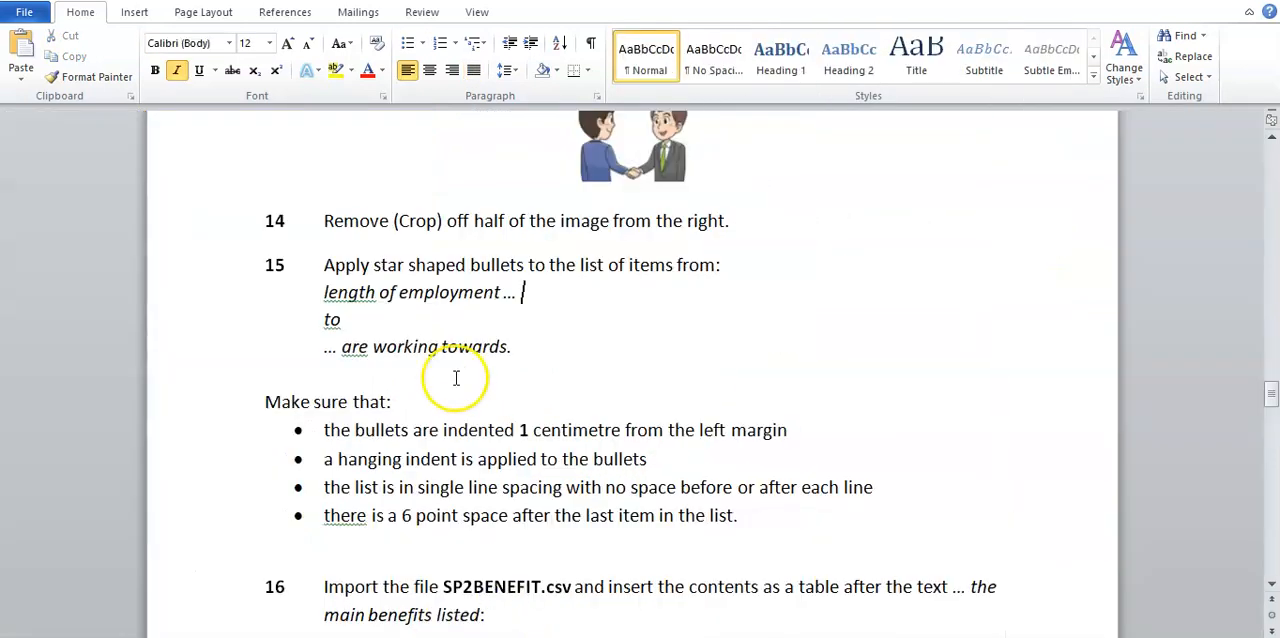
drag(325, 459, 608, 460)
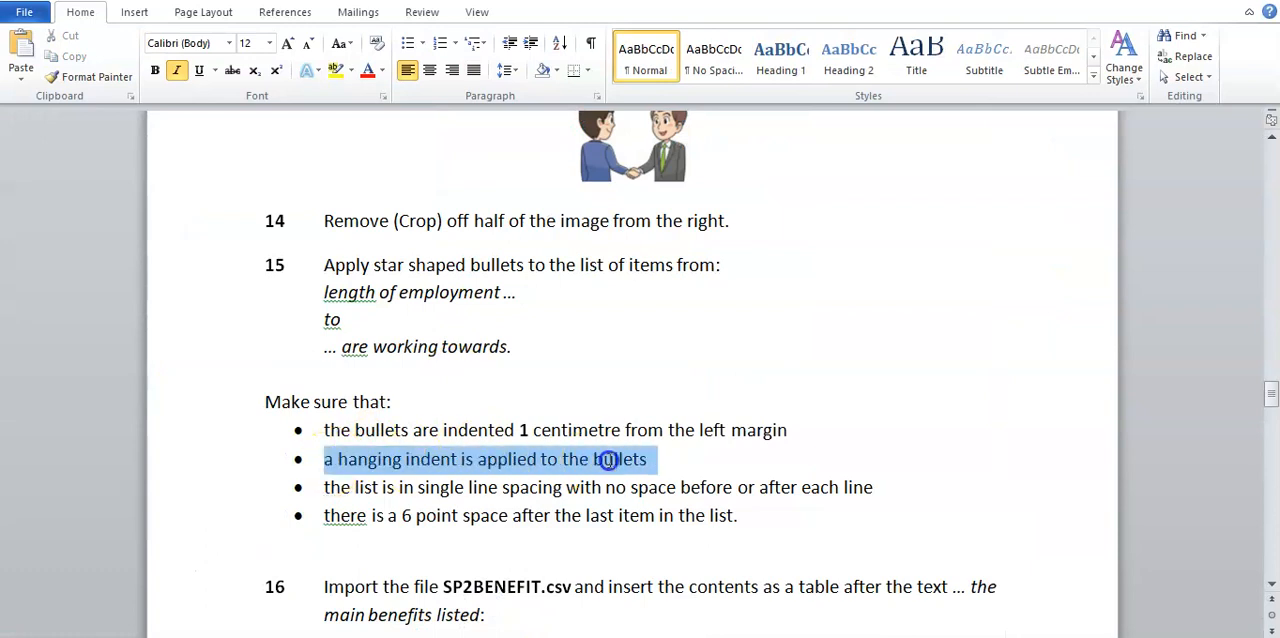
click(849, 600)
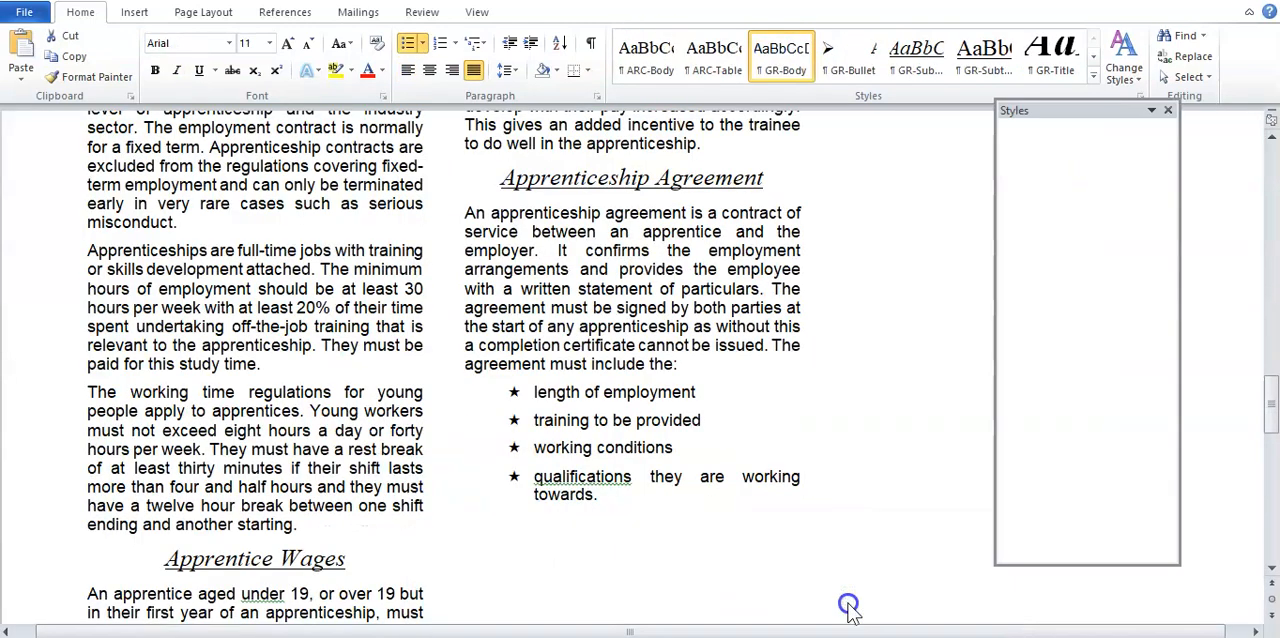
right_click(583, 409)
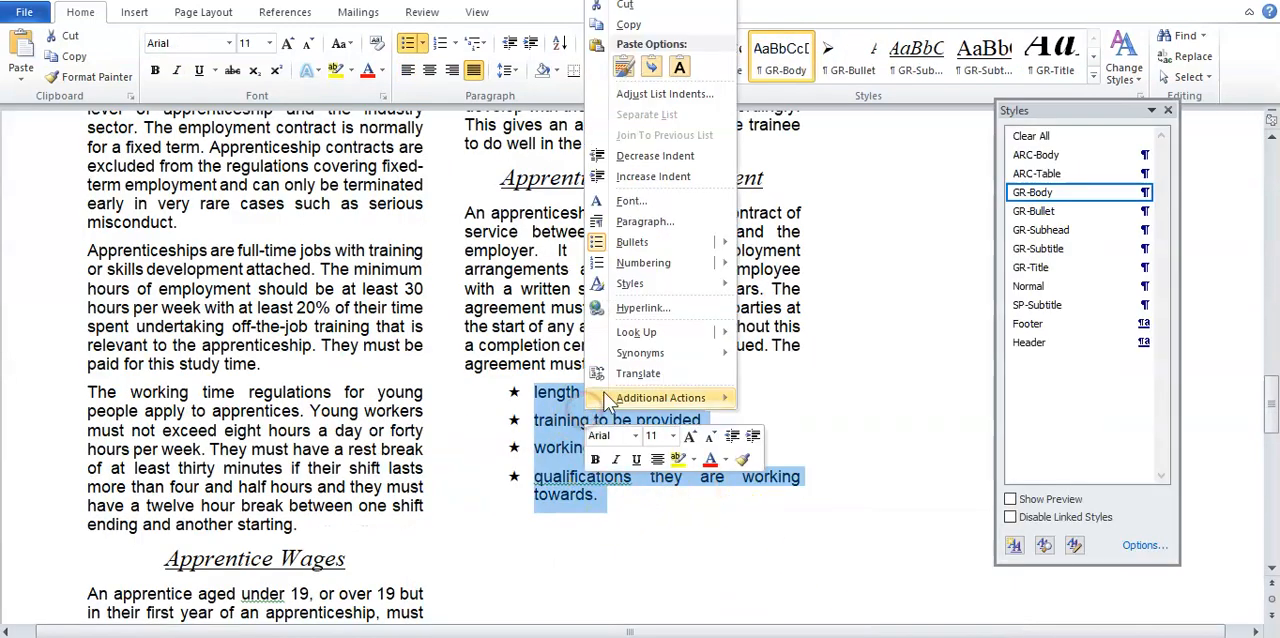
click(686, 226)
click(866, 244)
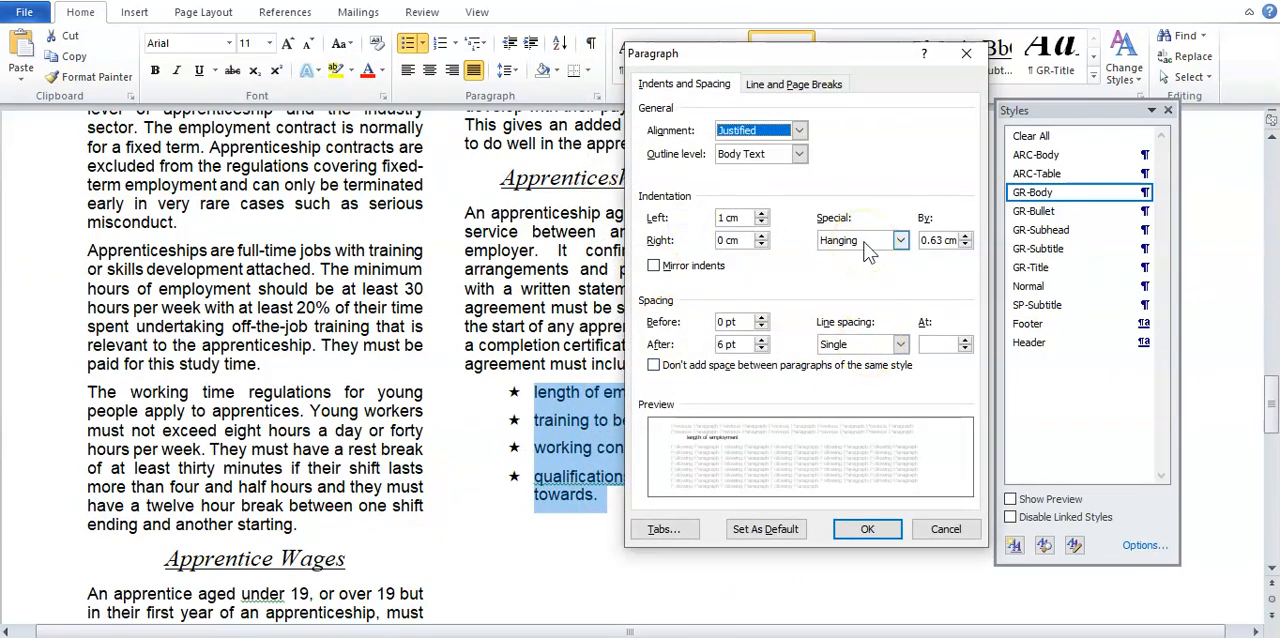
click(864, 530)
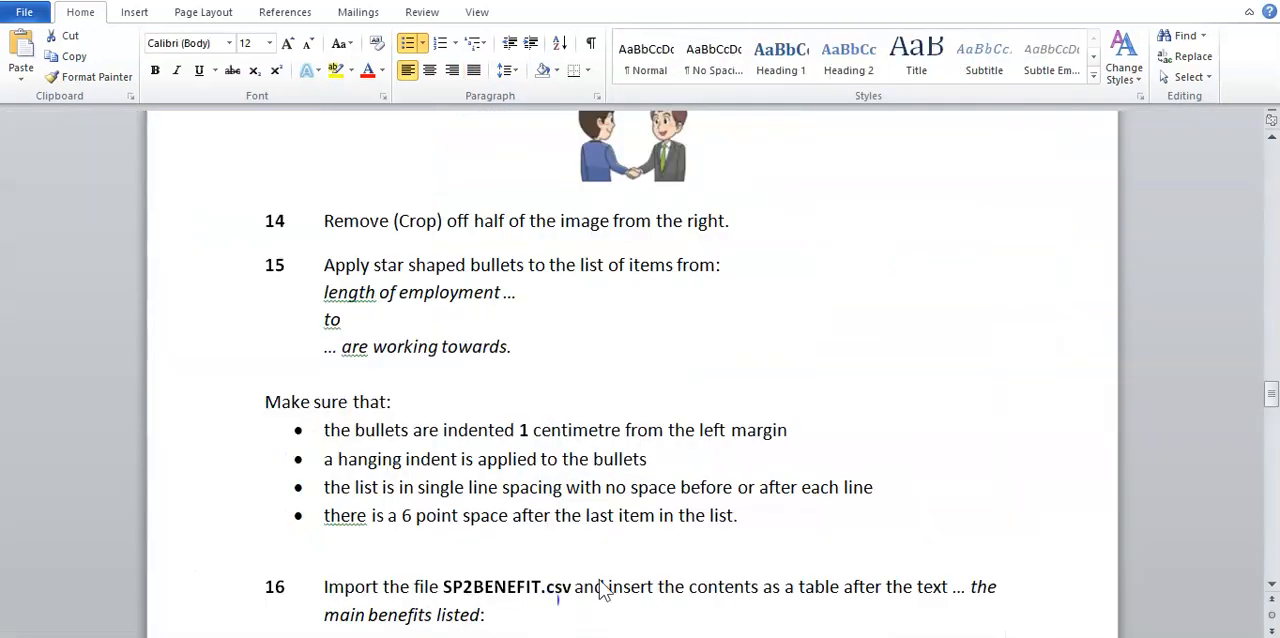
Step: Review task 15's line spacing requirement and set the spacing after all four star-bulleted items in EMPGUIDE to 0 pt
click(599, 580)
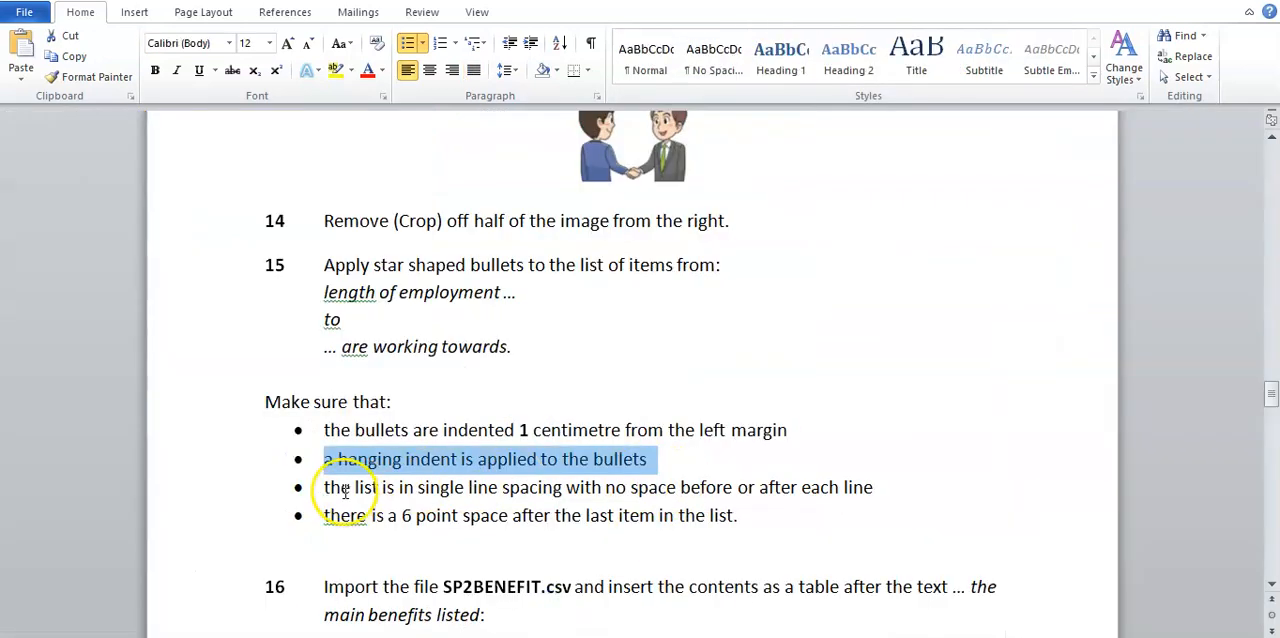
drag(336, 487, 863, 494)
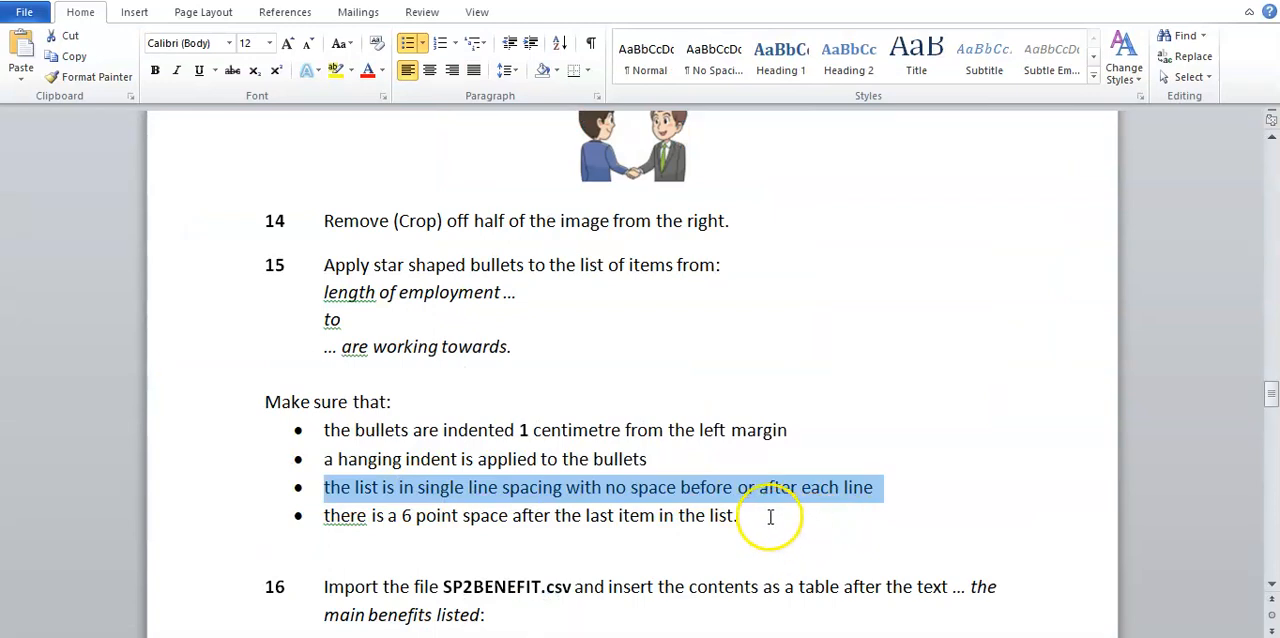
mouse_move(814, 632)
click(874, 588)
click(628, 496)
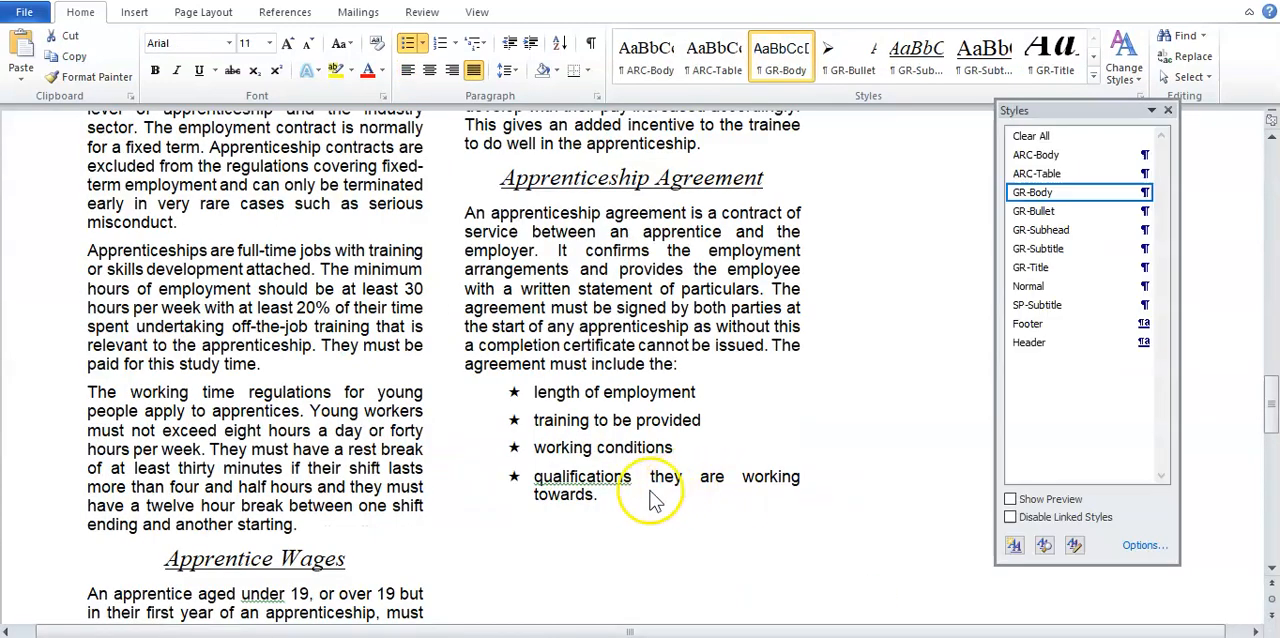
drag(607, 492, 536, 392)
right_click(578, 418)
click(640, 220)
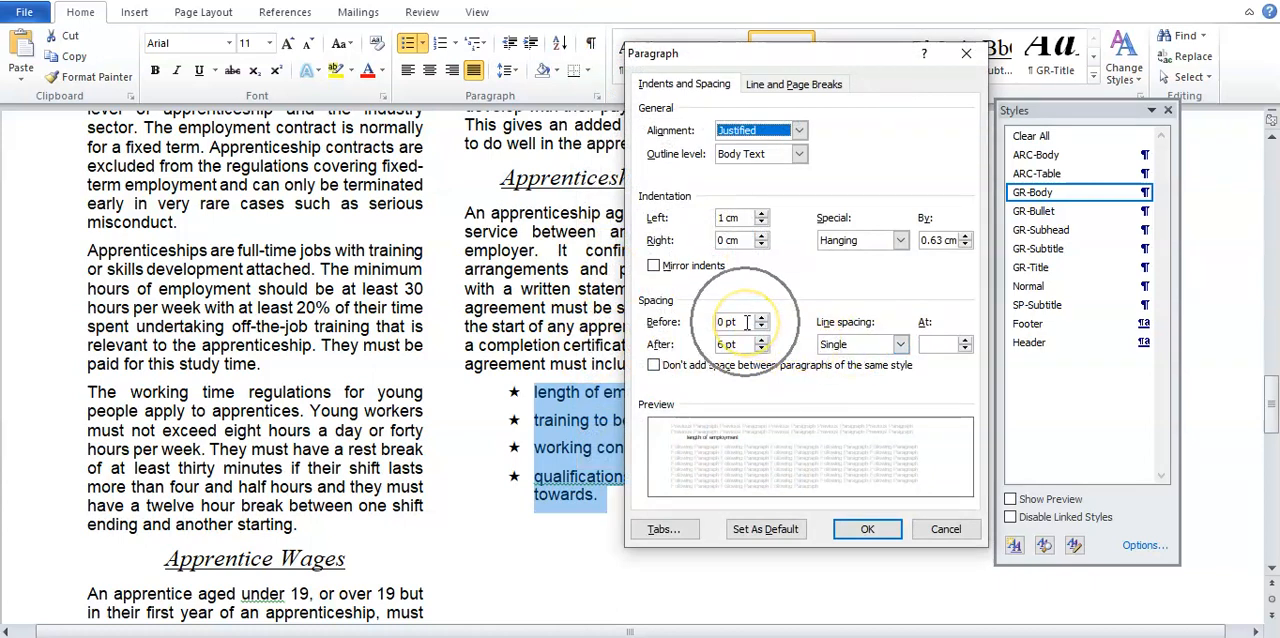
click(722, 344)
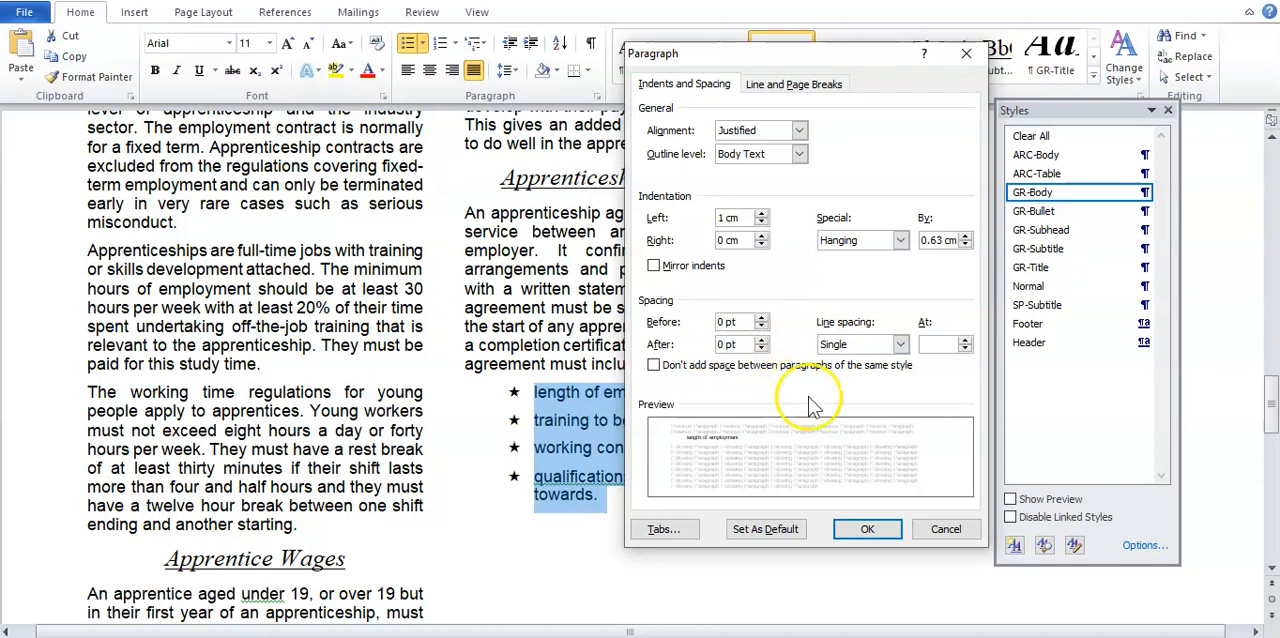
click(866, 529)
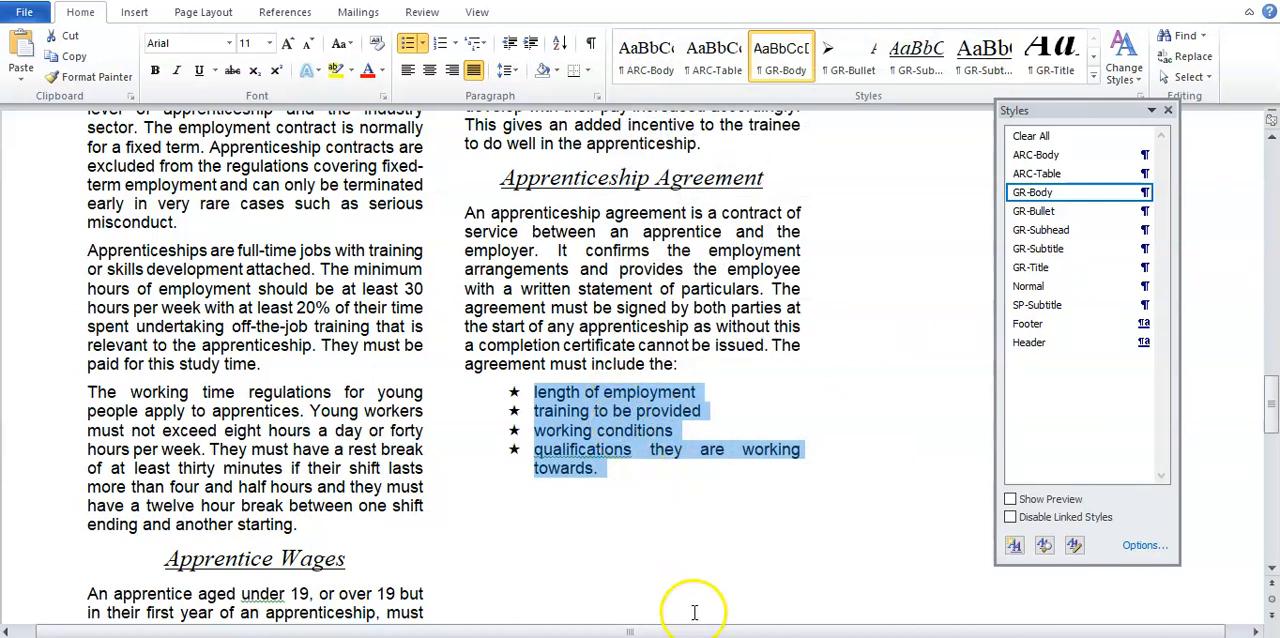
Step: Set the spacing after the last star-bulleted item in EMPGUIDE to 6 pt, as task 15 requires, and return to the revision document
click(712, 637)
click(594, 616)
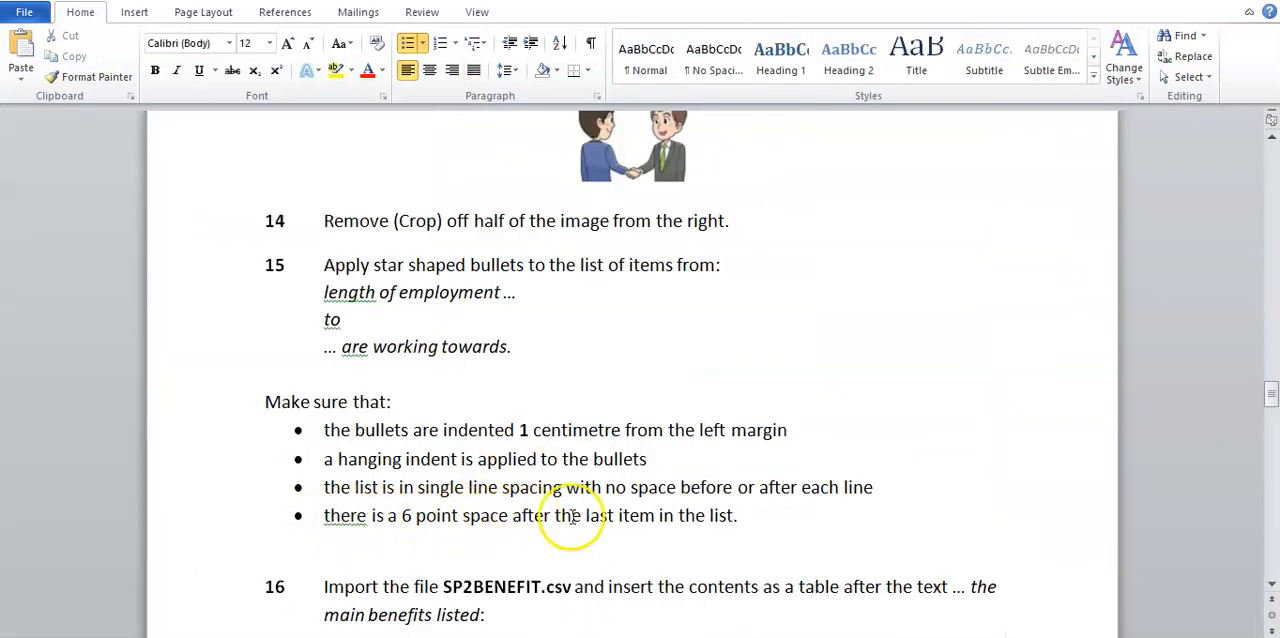
mouse_move(712, 637)
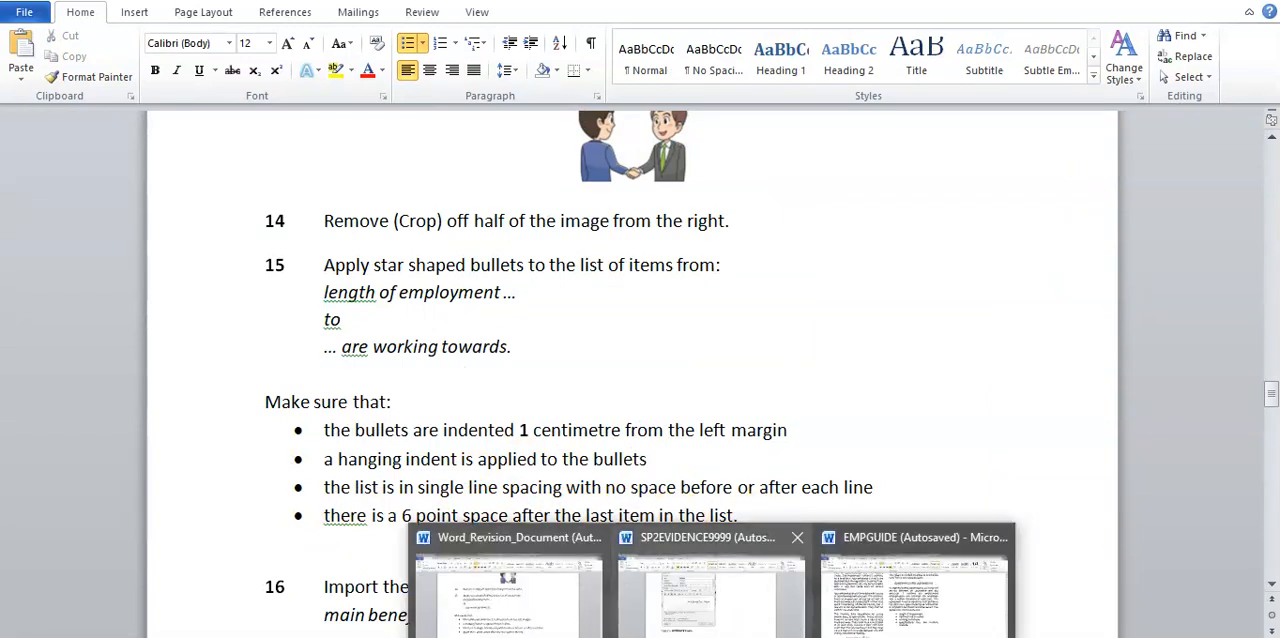
click(842, 622)
click(608, 469)
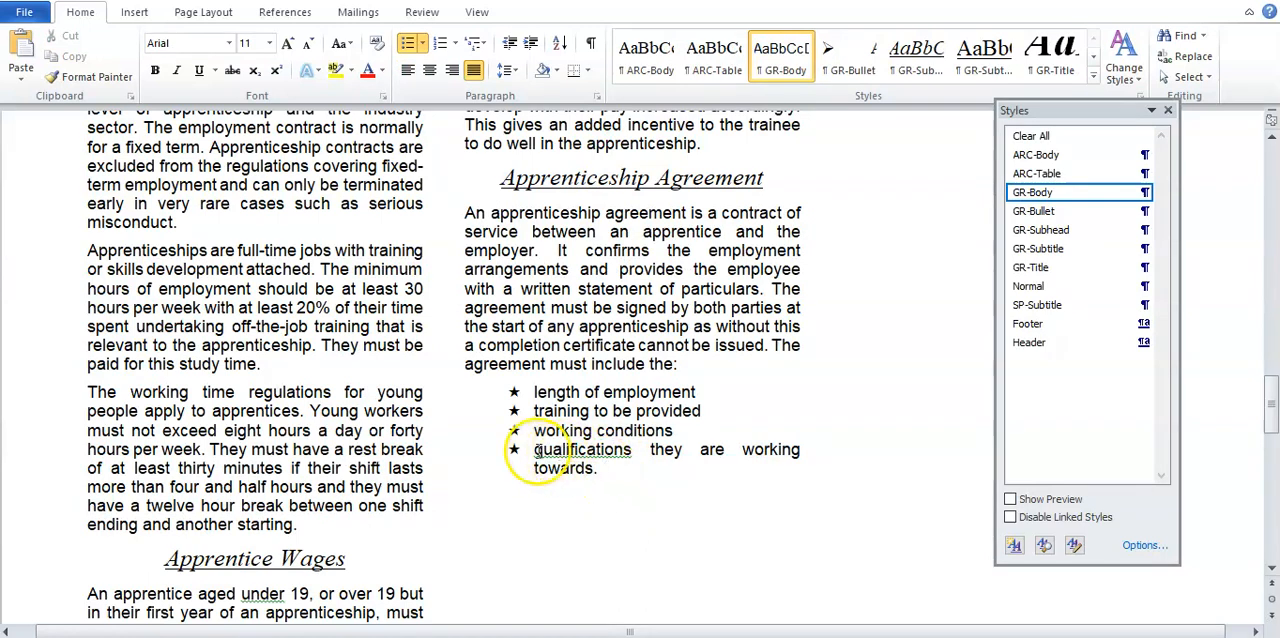
right_click(601, 470)
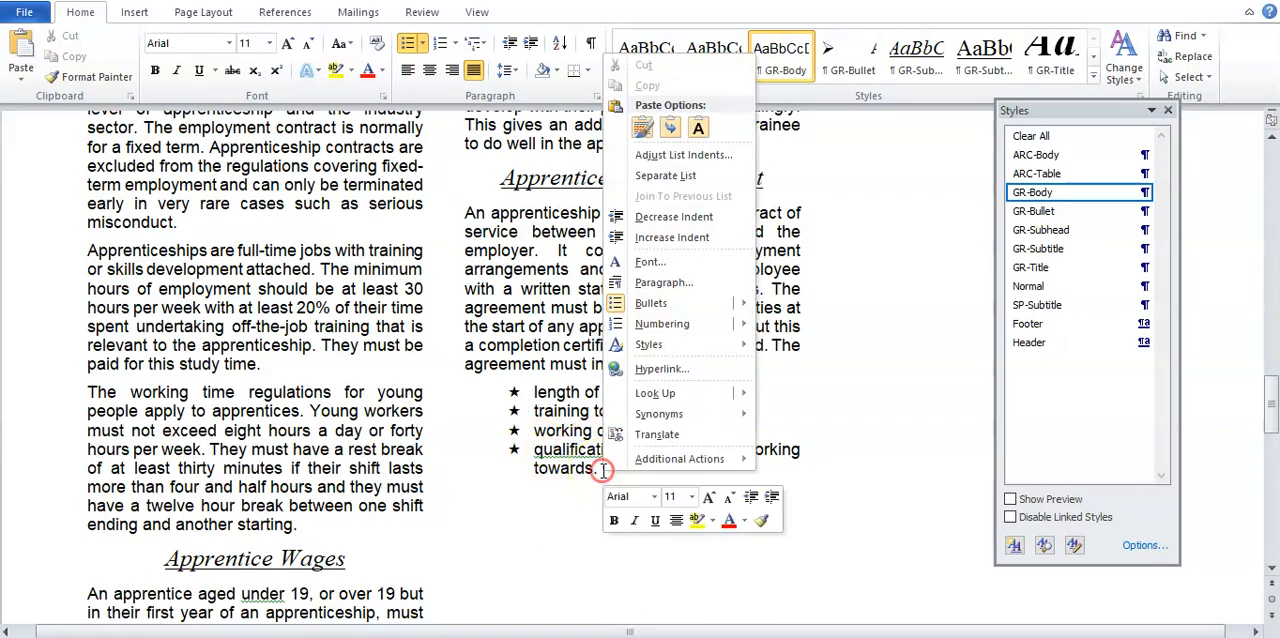
click(683, 285)
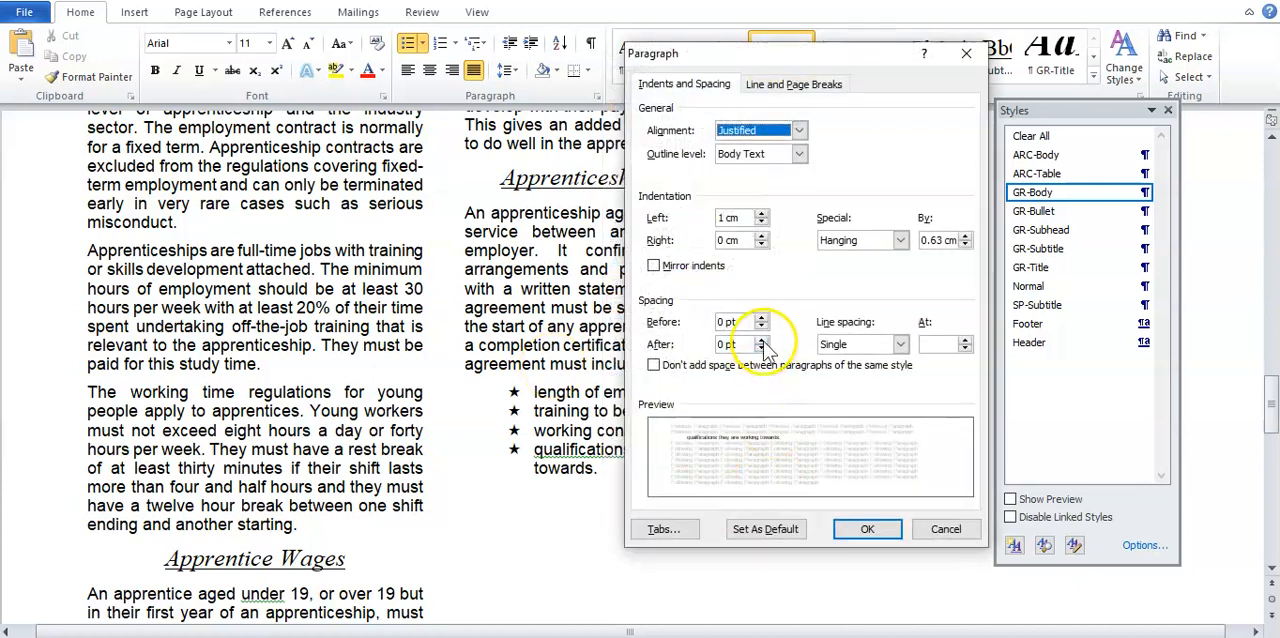
click(762, 340)
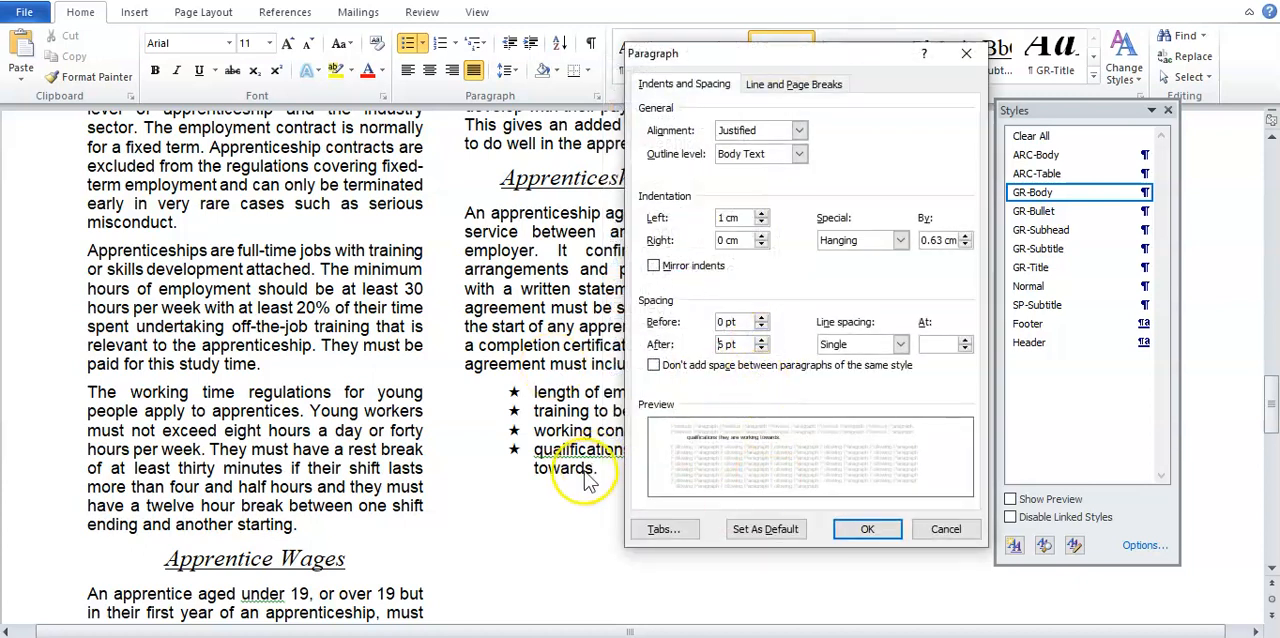
click(866, 529)
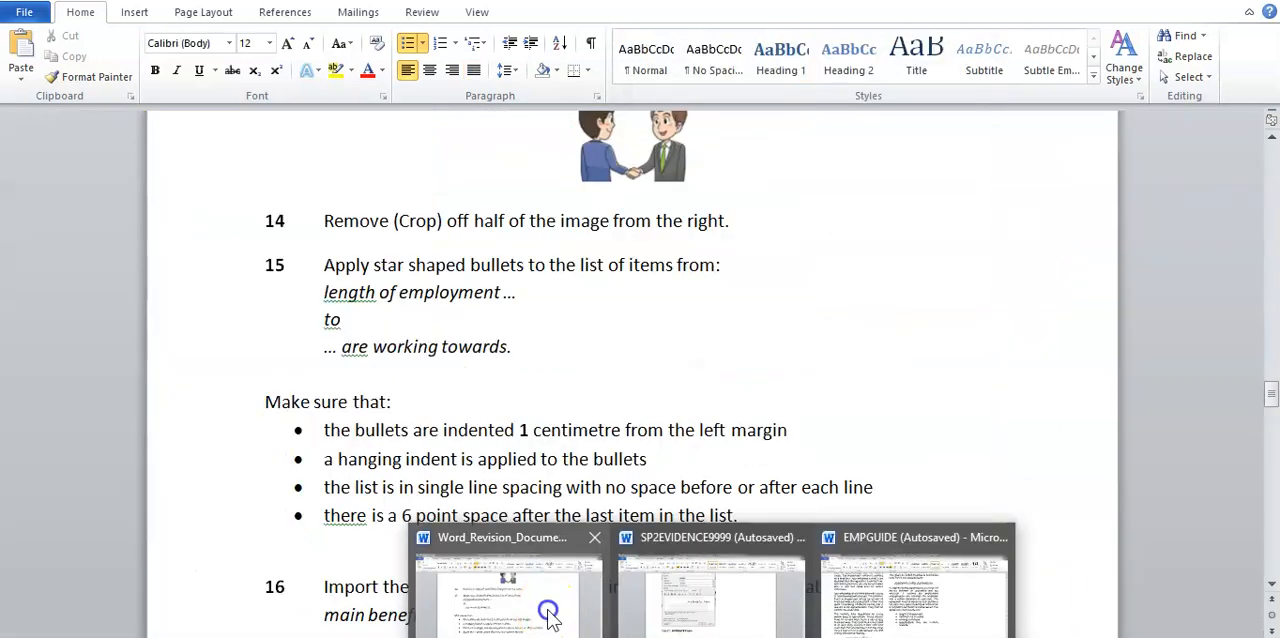
click(548, 615)
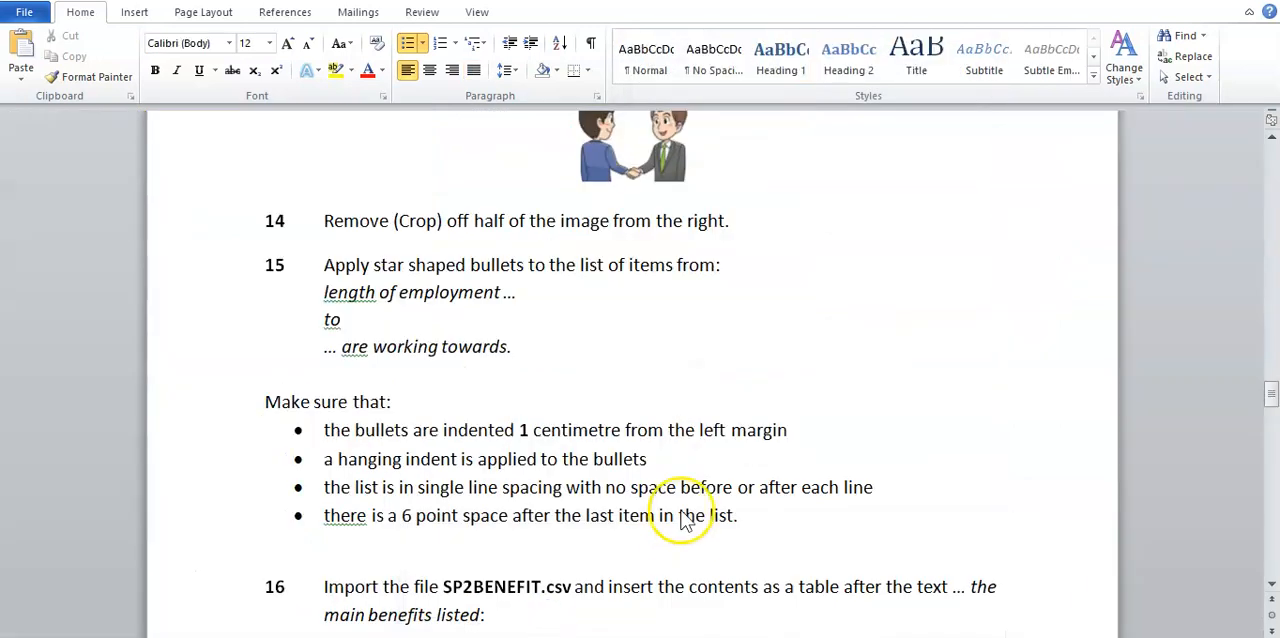